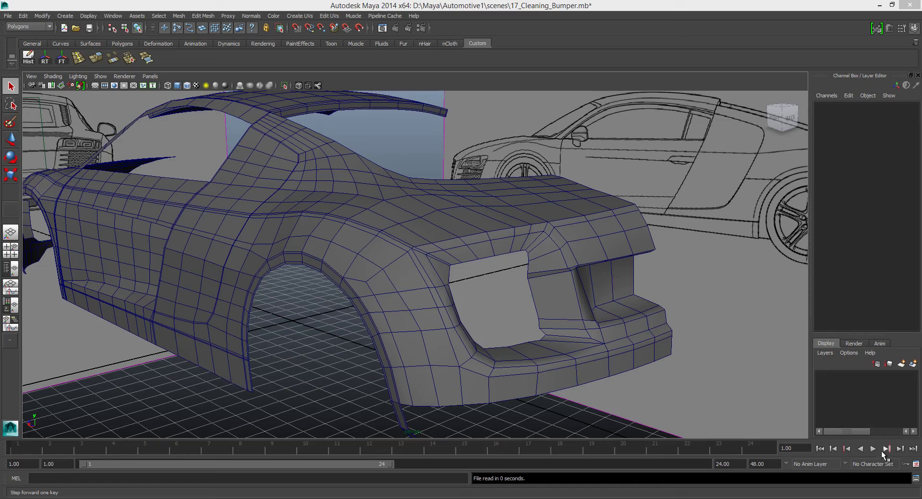
Select polySurface20 and check it against the back reference view, selecting the grille edge loop
mouse_move(398, 237)
alt+mouse_down()
mouse_move(322, 172)
mouse_move(350, 206)
mouse_move(381, 224)
mouse_move(425, 224)
mouse_move(404, 296)
mouse_move(443, 245)
alt+mouse_up()
click(220, 214)
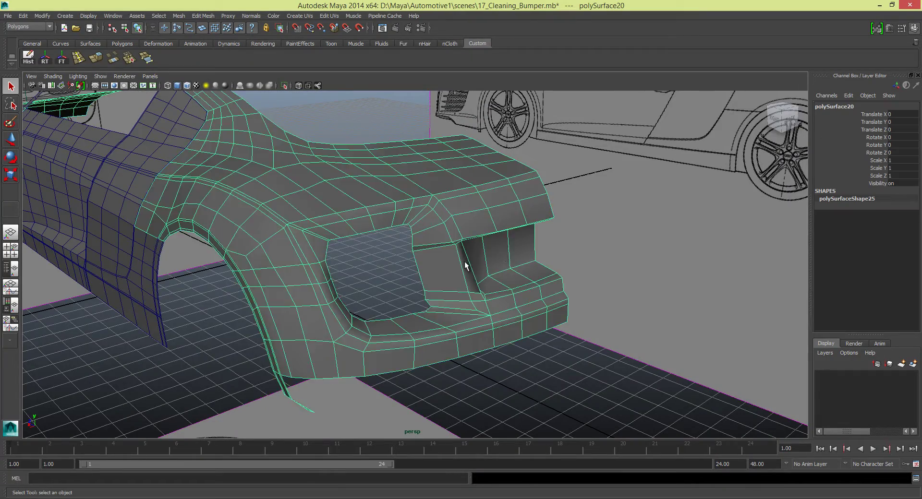
mouse_move(220, 214)
alt+mouse_down()
mouse_move(461, 246)
mouse_move(393, 220)
mouse_move(272, 298)
alt+mouse_up()
key(space)
scroll(218, 355, down, 2)
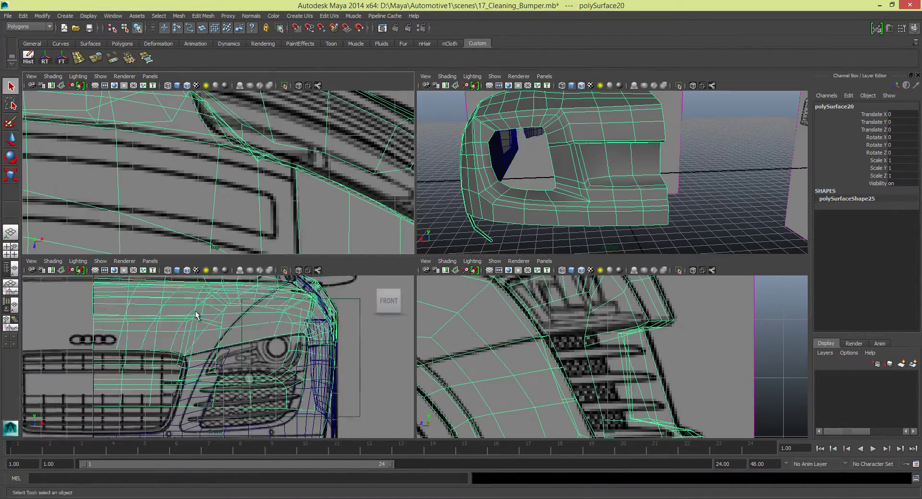
scroll(219, 355, down, 2)
click(32, 261)
click(40, 274)
key(space)
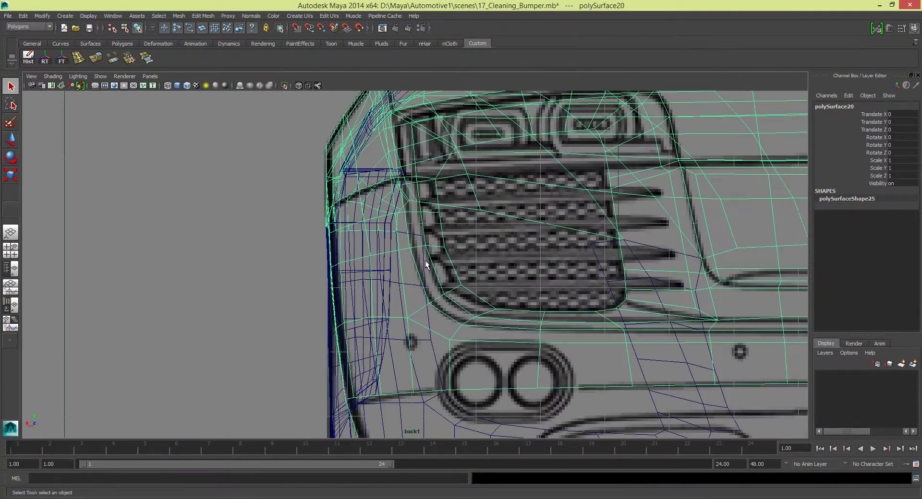
scroll(451, 298, up, 3)
right_drag(452, 278, 451, 259)
double_click(457, 348)
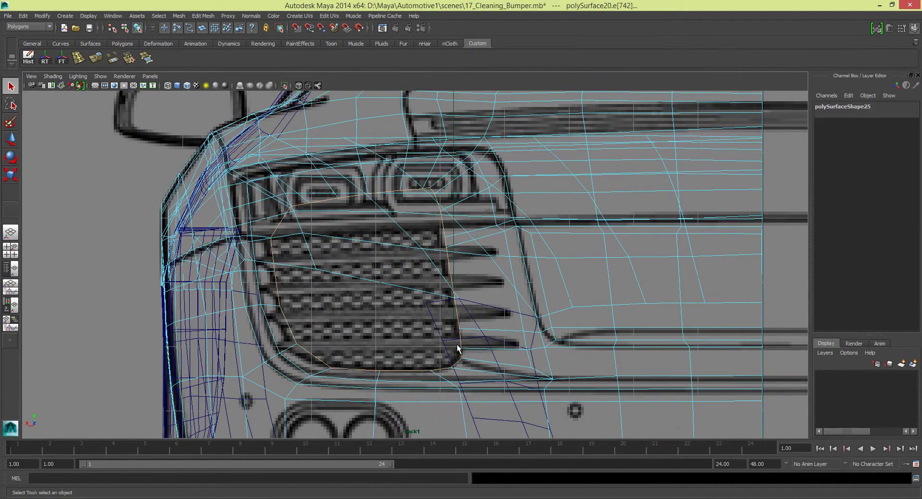
Inspect the bumper in the enlarged perspective view and return to object selection
key(space)
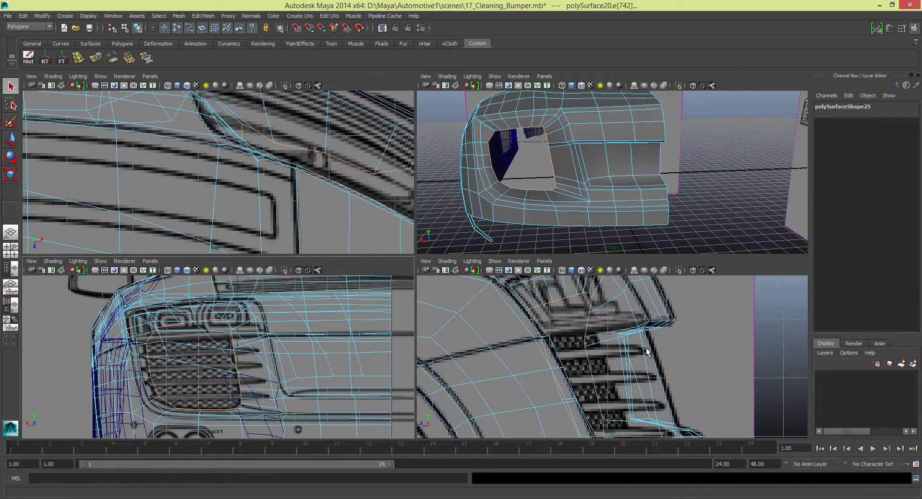
mouse_move(595, 206)
alt+mouse_down()
mouse_move(611, 200)
mouse_move(510, 237)
mouse_move(451, 220)
mouse_move(514, 233)
mouse_move(517, 259)
alt+mouse_up()
key(space)
key(space)
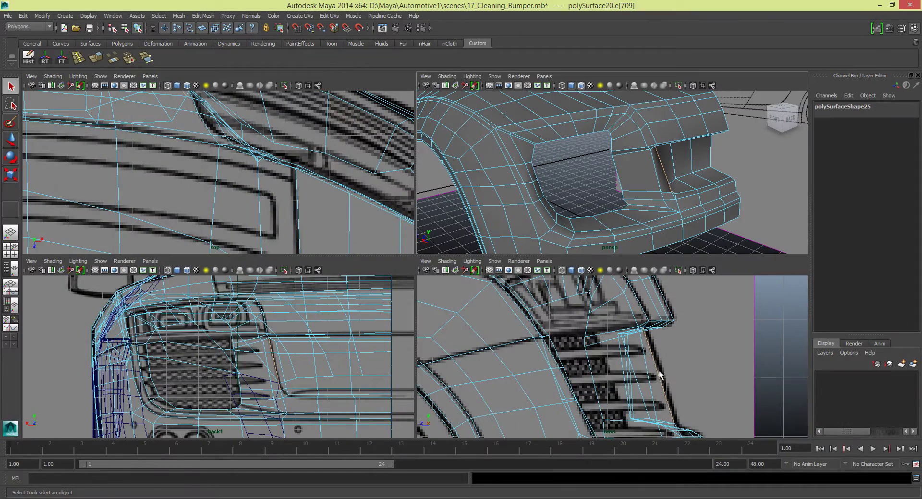
scroll(659, 376, down, 2)
scroll(647, 350, down, 2)
right_drag(627, 230, 664, 177)
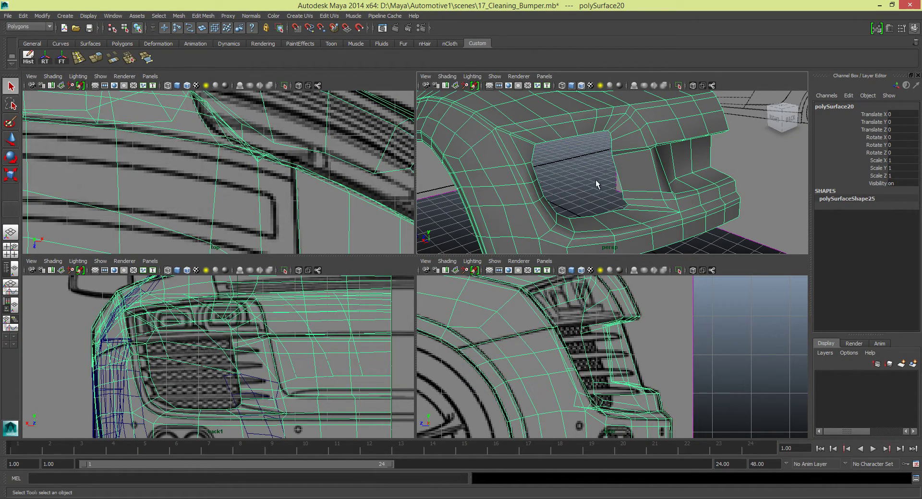
scroll(596, 184, down, 2)
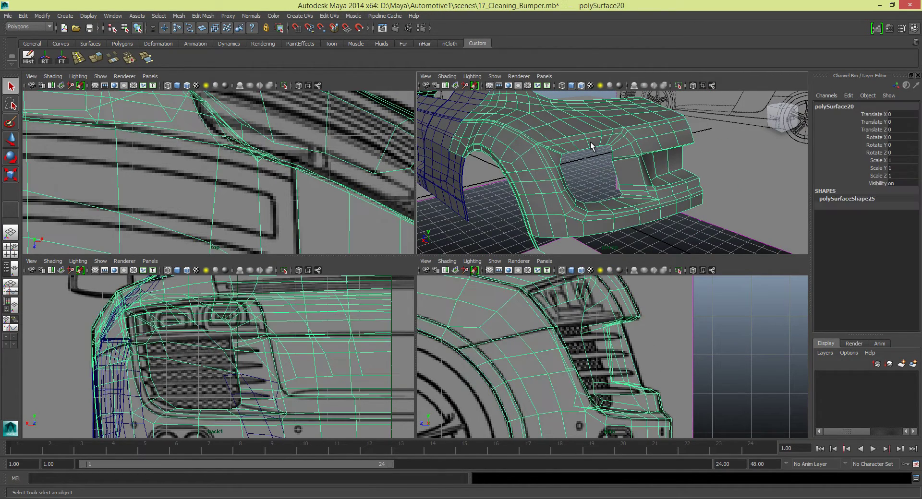
Maximize the top view and put the bumper into vertex mode
alt+drag(604, 184, 572, 164)
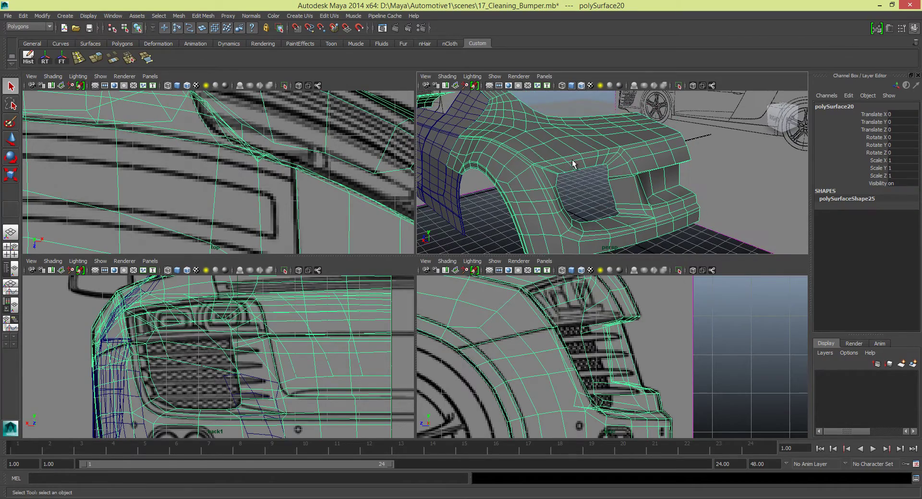
key(space)
alt+drag(570, 203, 475, 266)
key(space)
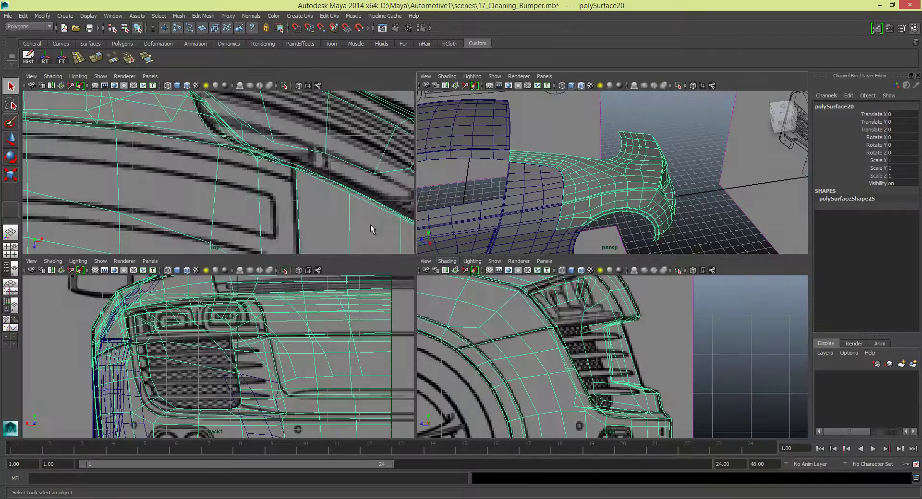
key(space)
scroll(356, 195, down, 3)
right_drag(354, 237, 336, 238)
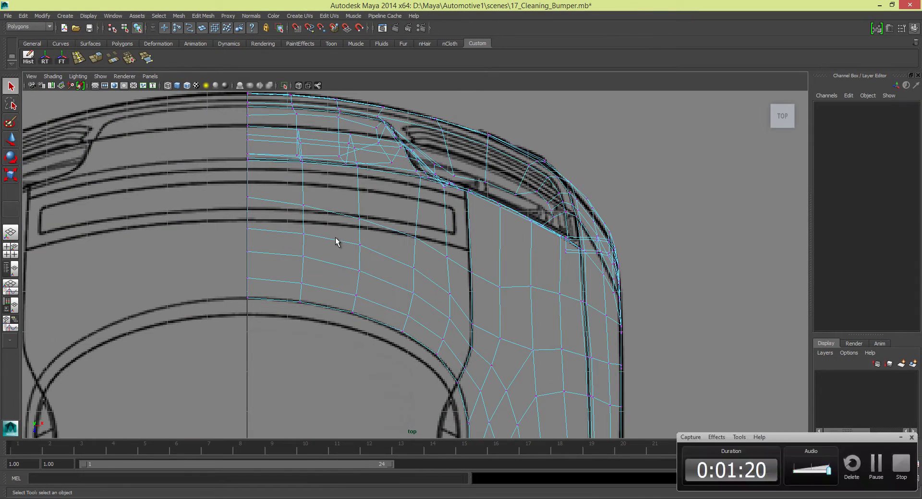
Slide the first upper-panel vertices along the surface toward the reference line using Move Normal
scroll(335, 237, up, 3)
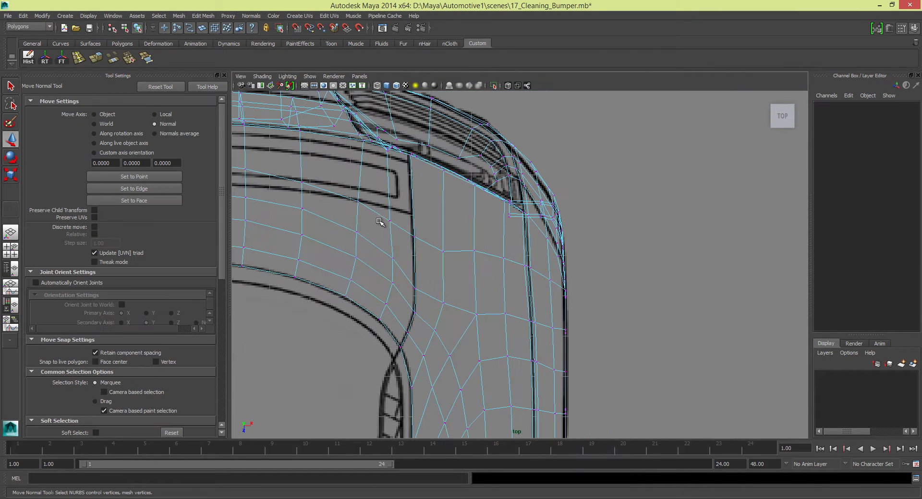
click(389, 222)
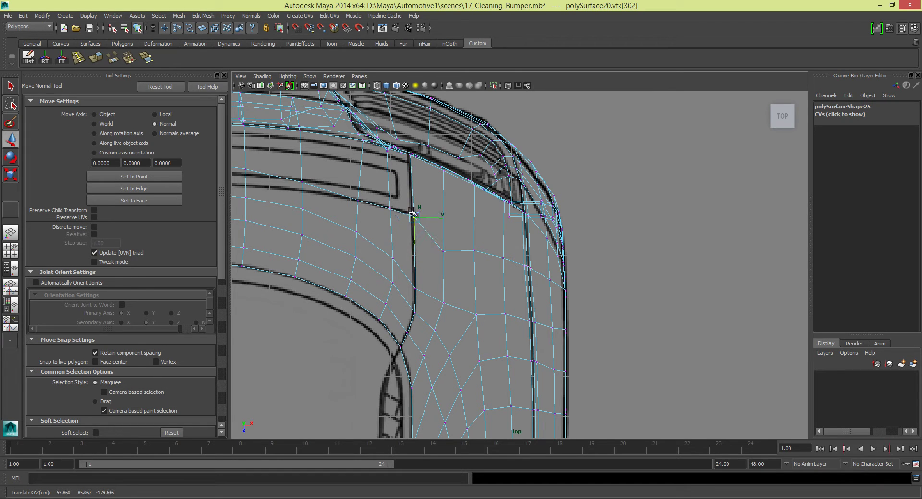
key(space)
alt+right_drag(663, 173, 359, 194)
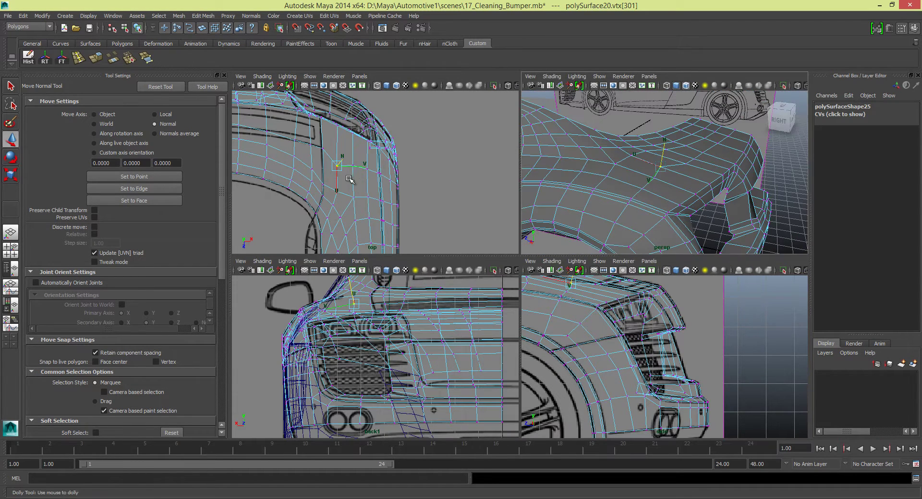
drag(358, 191, 352, 174)
click(369, 170)
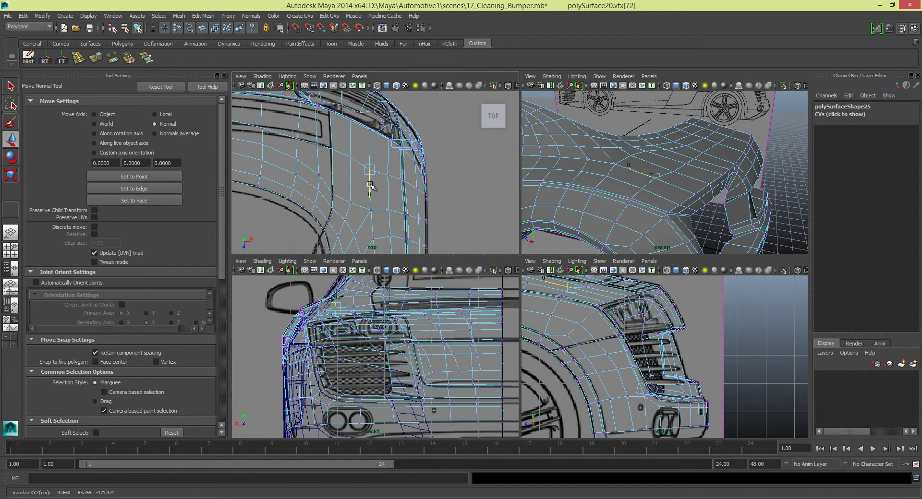
click(387, 175)
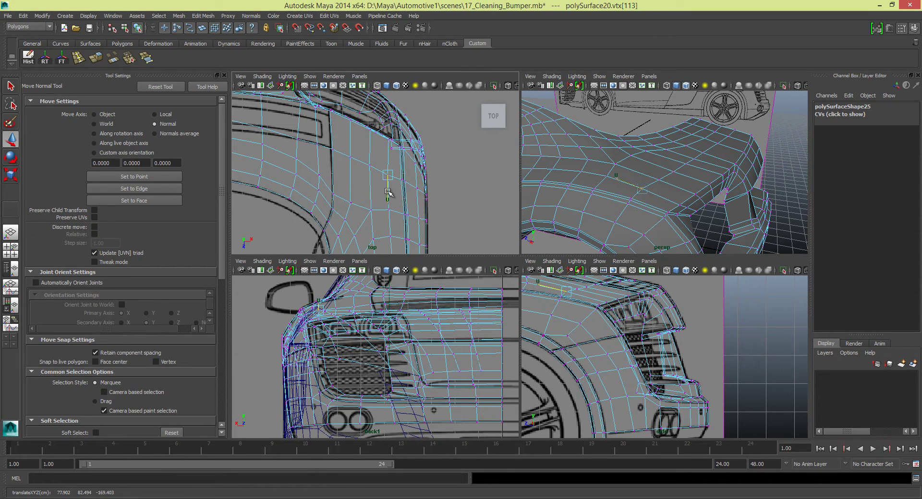
alt+drag(648, 182, 672, 158)
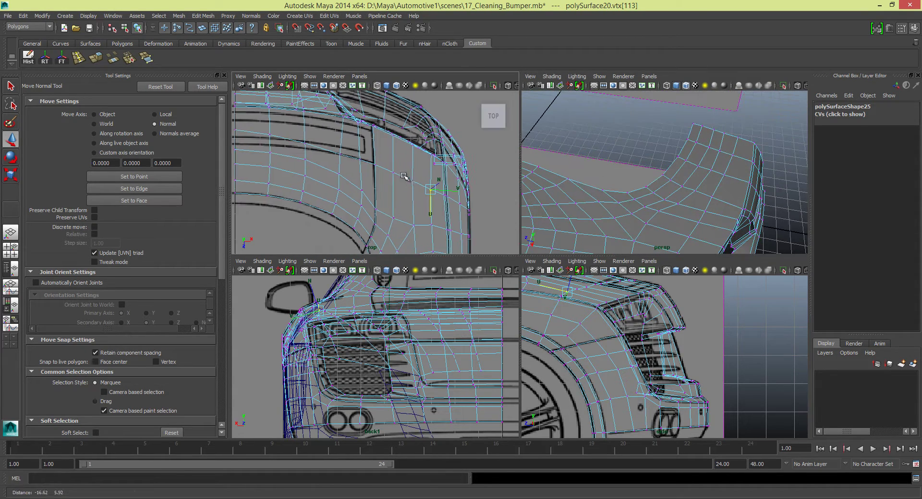
mouse_move(362, 169)
alt+middle_down()
mouse_move(405, 177)
mouse_move(360, 144)
alt+middle_up()
Slide more vertices further along the panel to follow the reference curves
click(330, 161)
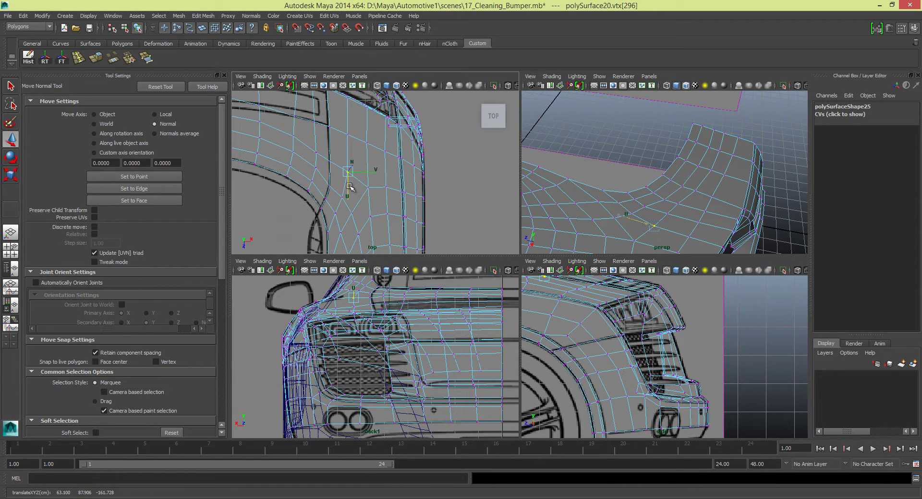
scroll(349, 188, up, 3)
alt+middle_drag(350, 188, 336, 173)
click(327, 156)
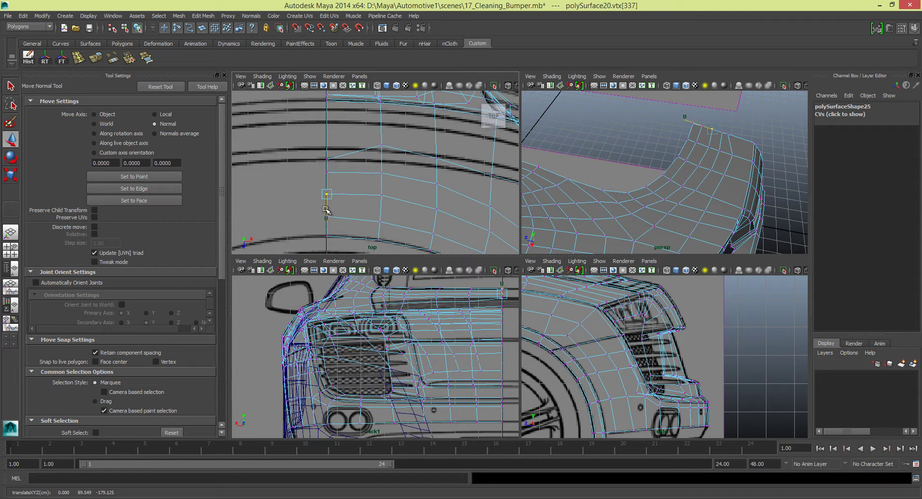
alt+middle_drag(328, 229, 328, 181)
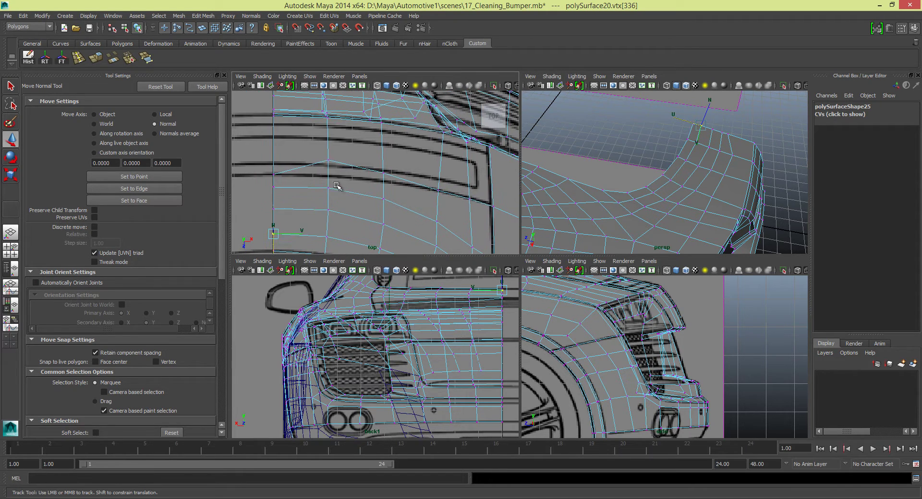
click(328, 169)
click(382, 180)
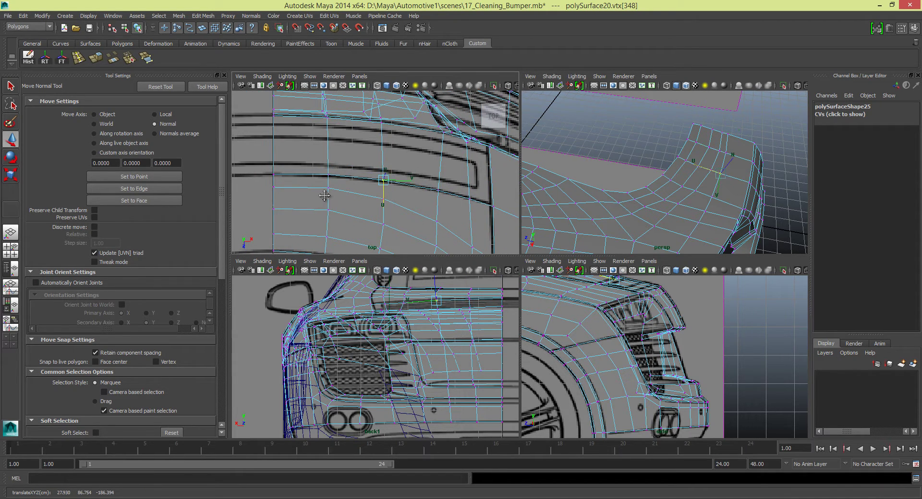
alt+middle_drag(324, 196, 325, 168)
drag(281, 173, 276, 177)
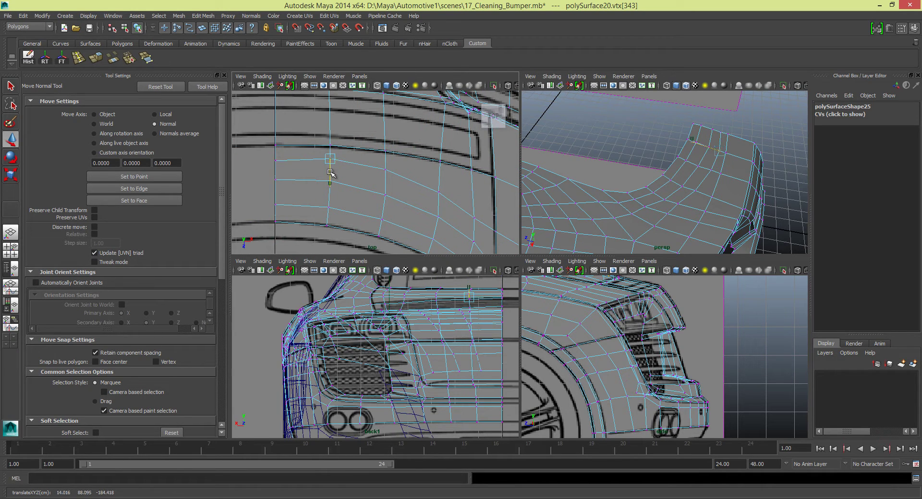
Adjust the remaining upper-panel vertices so the wireframe lines up with the reference
alt+middle_drag(387, 193, 325, 165)
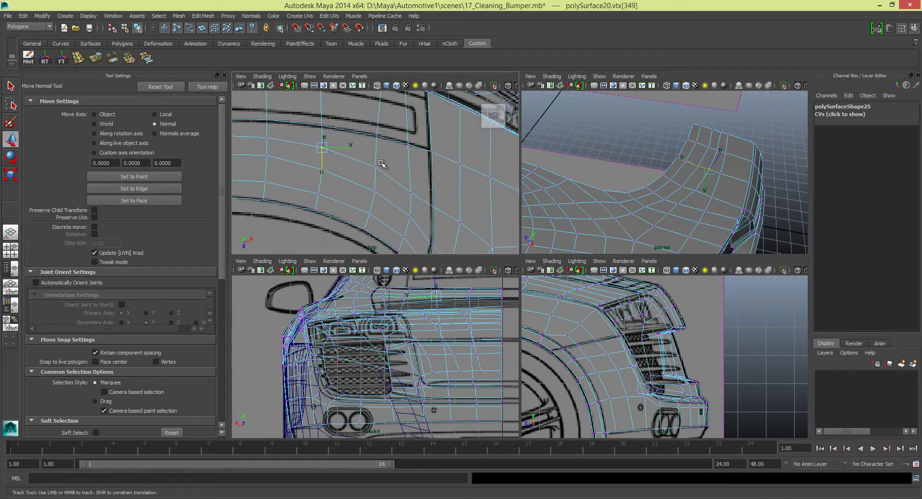
click(375, 163)
alt+middle_drag(376, 183, 401, 211)
drag(401, 211, 402, 214)
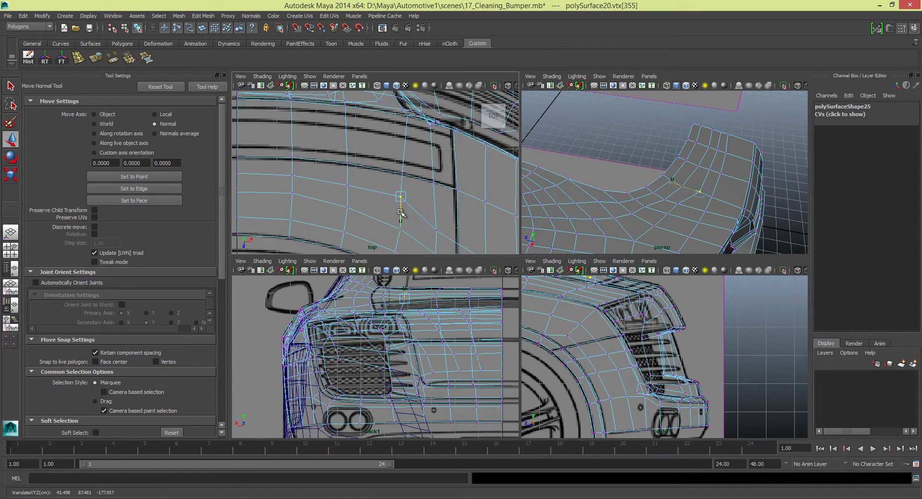
alt+middle_drag(426, 216, 377, 174)
click(352, 180)
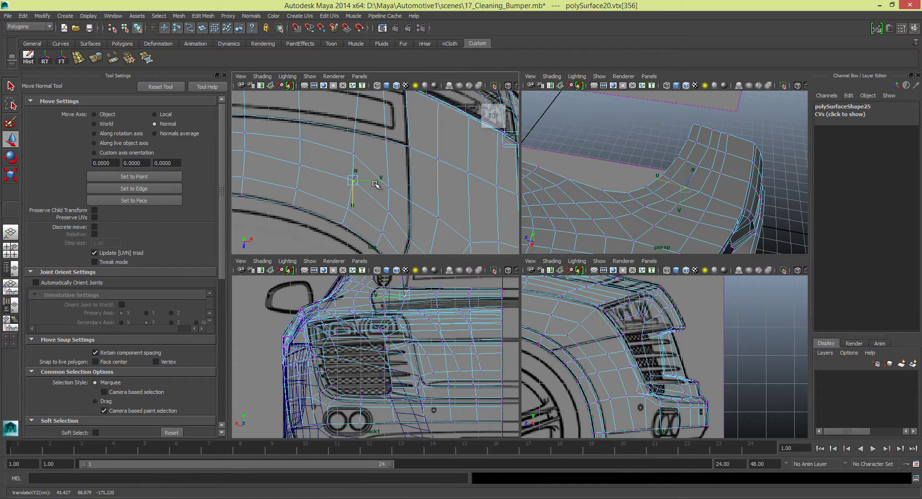
alt+middle_drag(387, 222, 487, 227)
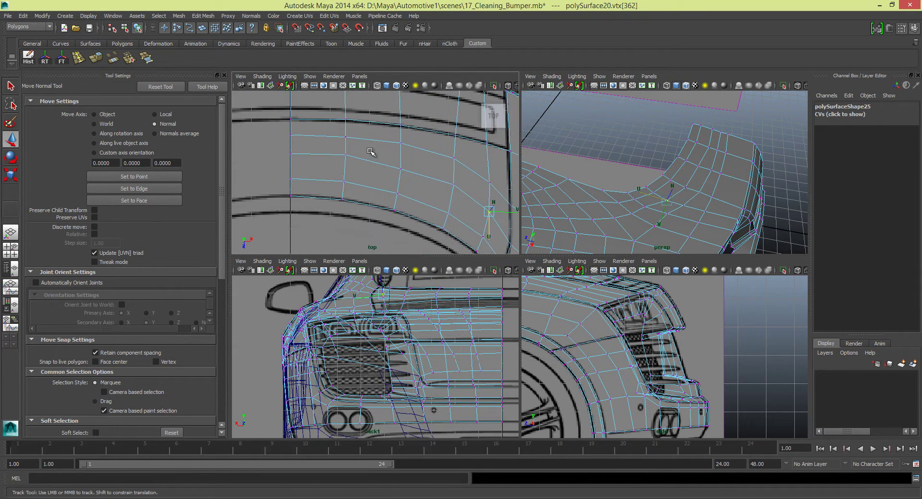
mouse_move(369, 133)
alt+middle_down()
mouse_move(361, 157)
mouse_move(375, 193)
alt+middle_up()
click(392, 194)
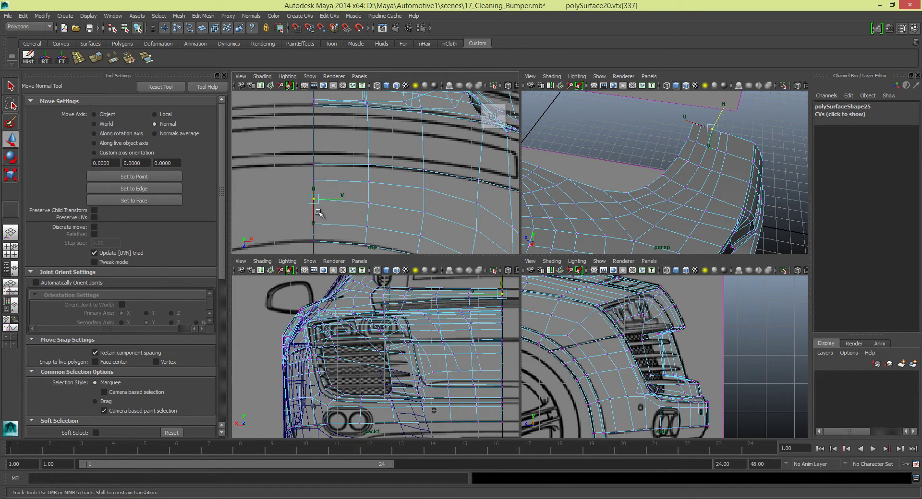
middle_drag(318, 212, 335, 187)
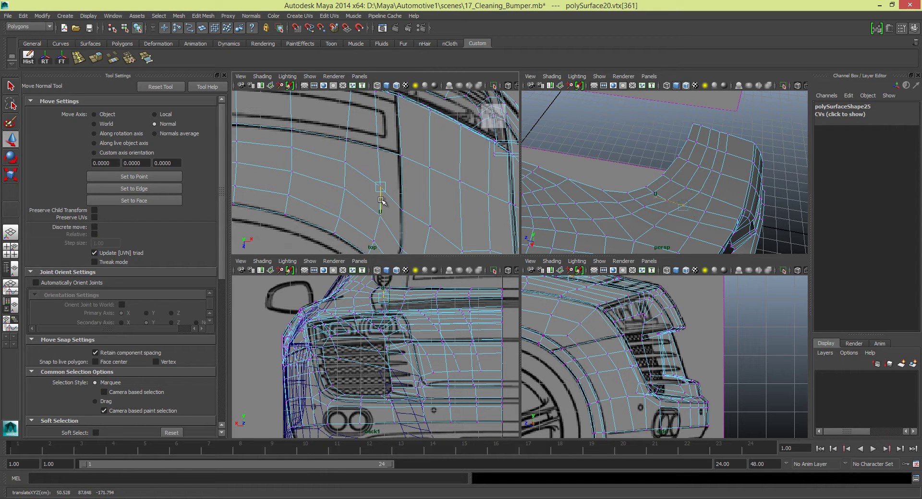
mouse_move(403, 218)
alt+middle_down()
mouse_move(385, 178)
mouse_move(396, 175)
mouse_move(358, 205)
alt+middle_up()
Switch to the Move Tool in object mode and select the block of upper bumper faces
key(w)
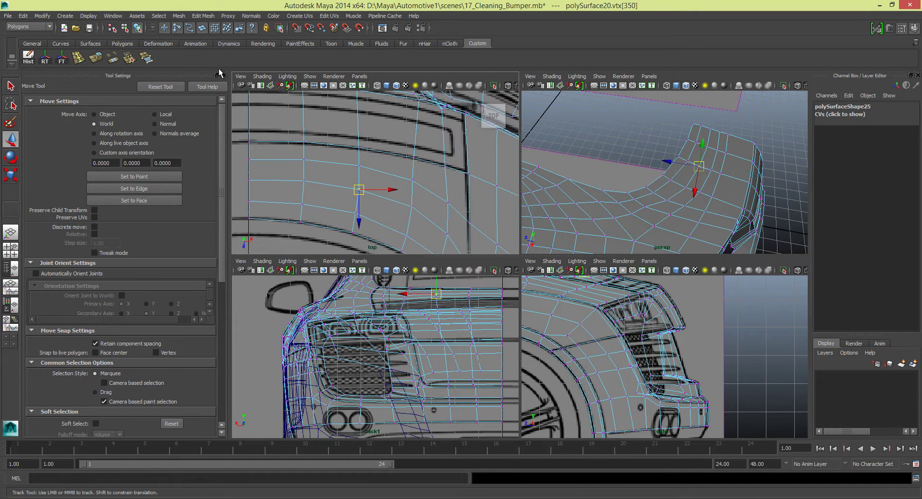
click(224, 76)
alt+middle_drag(197, 158, 240, 152)
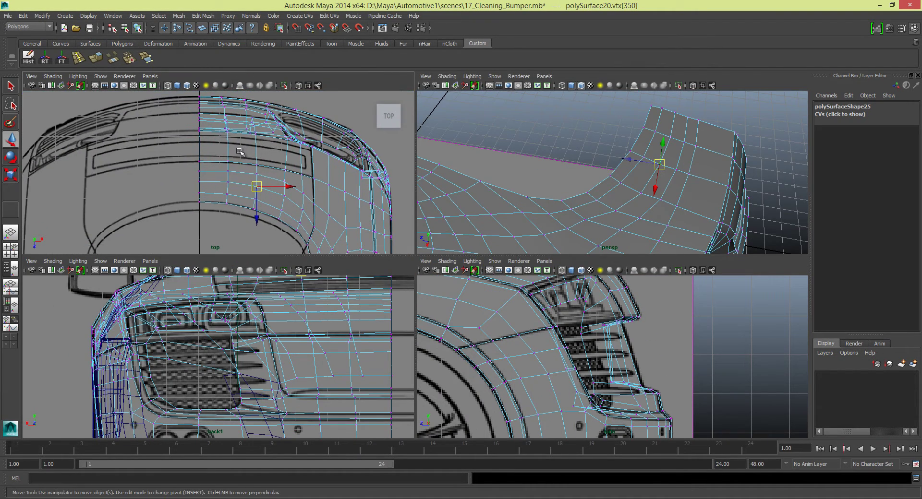
mouse_move(256, 158)
right_down()
mouse_move(257, 137)
mouse_move(242, 164)
right_up()
drag(301, 221, 252, 184)
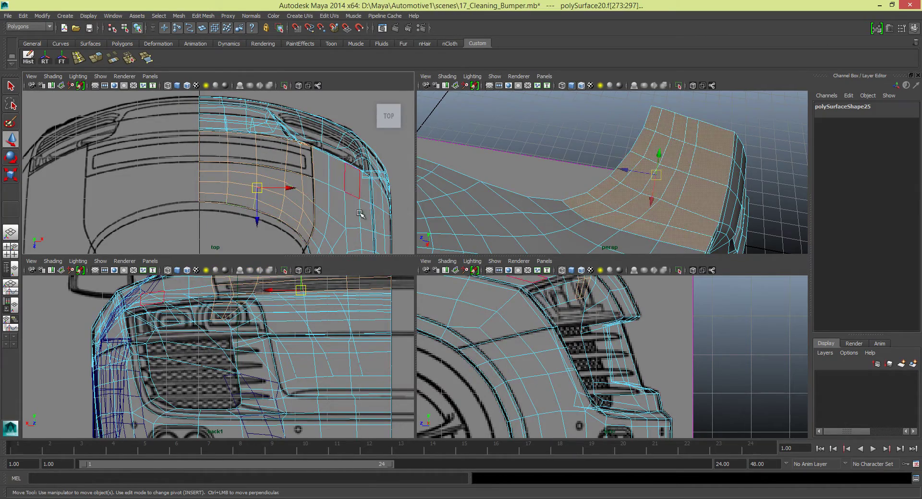
Hide the car reference image plane in the perspective view
key(space)
mouse_move(500, 220)
alt+mouse_down()
mouse_move(546, 231)
mouse_move(450, 296)
alt+mouse_up()
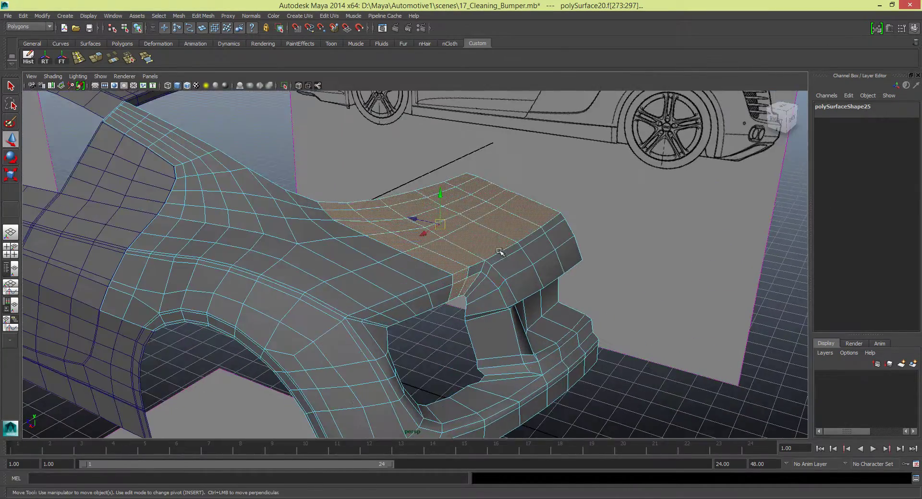
click(100, 77)
click(120, 186)
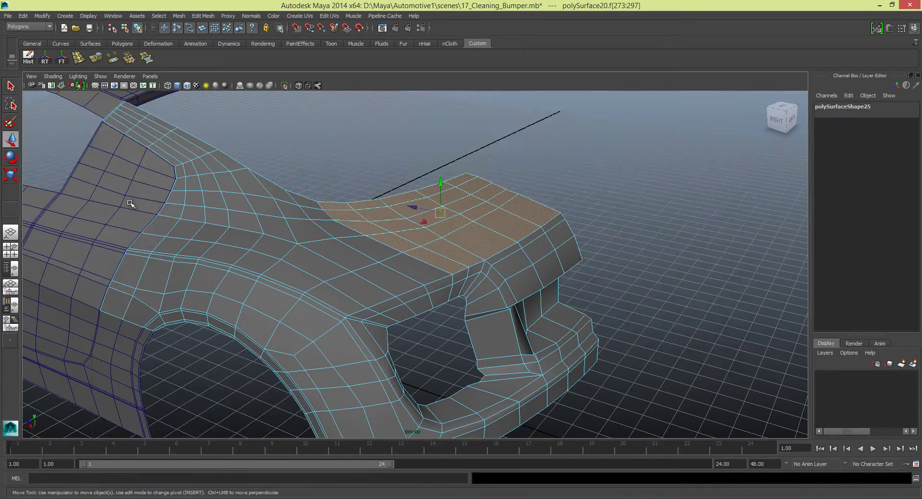
alt+drag(432, 240, 507, 266)
Orbit around the bumper from several views to verify the upper face selection
key(space)
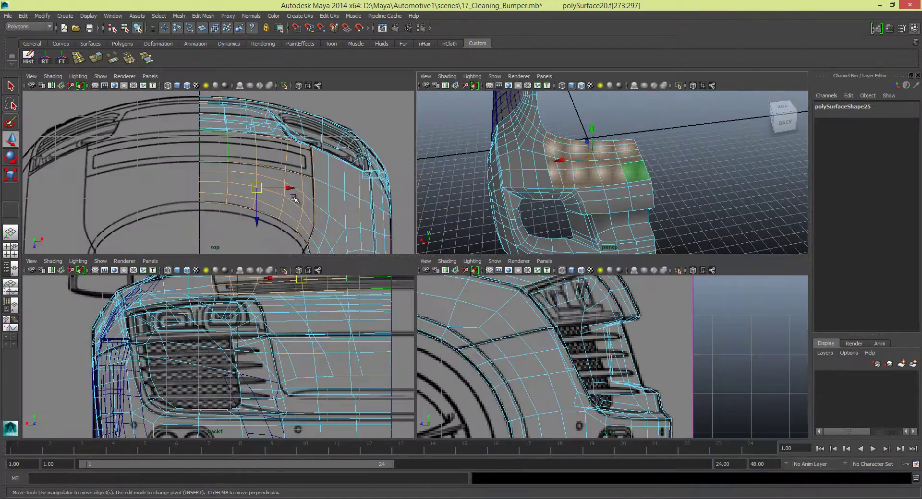
alt+right_drag(296, 200, 275, 176)
key(space)
alt+drag(539, 220, 358, 245)
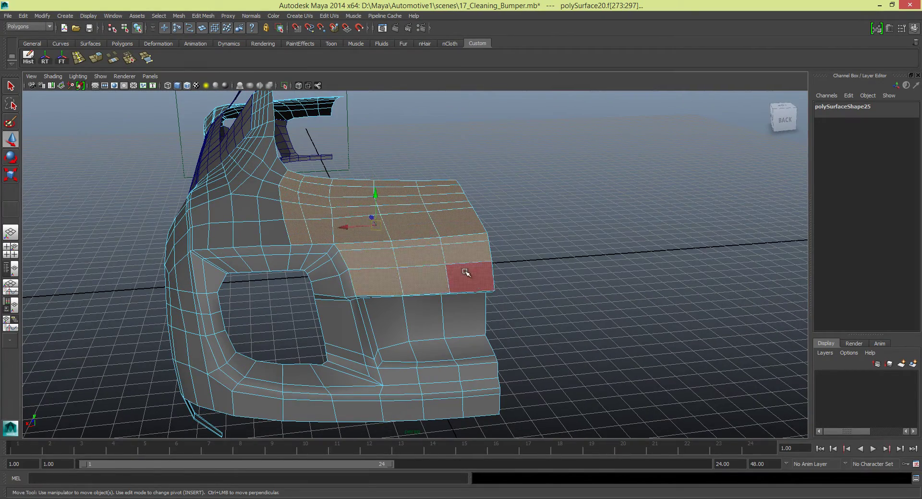
alt+drag(469, 273, 398, 231)
mouse_move(376, 197)
alt+mouse_down()
mouse_move(480, 211)
mouse_move(531, 231)
alt+mouse_up()
key(space)
alt+middle_drag(396, 332, 304, 299)
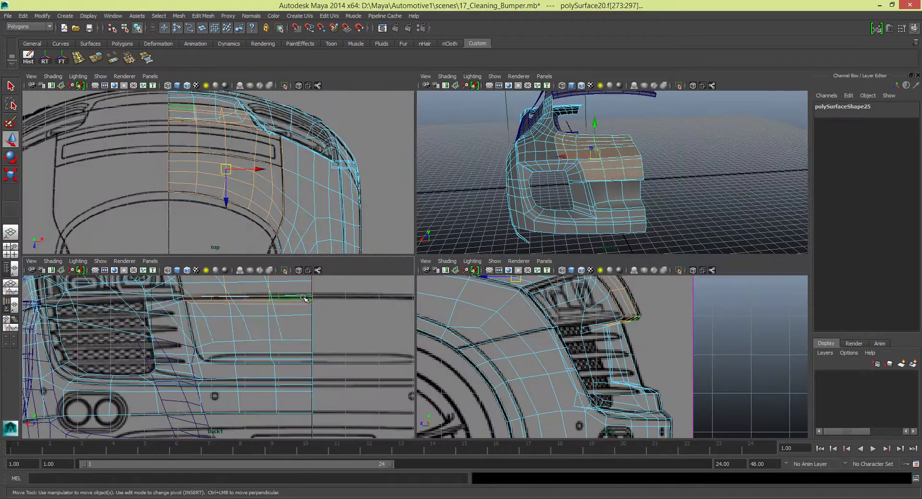
scroll(309, 296, down, 3)
alt+drag(528, 158, 485, 136)
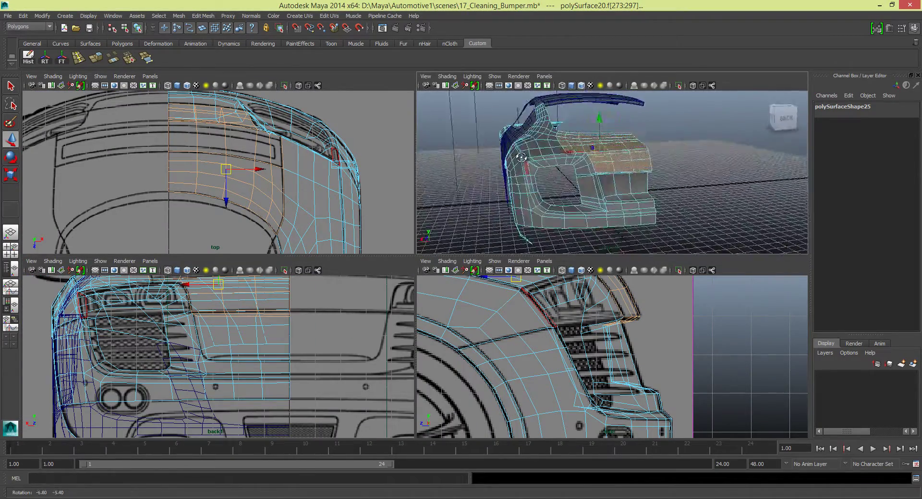
alt+right_drag(485, 136, 528, 144)
alt+drag(528, 144, 555, 149)
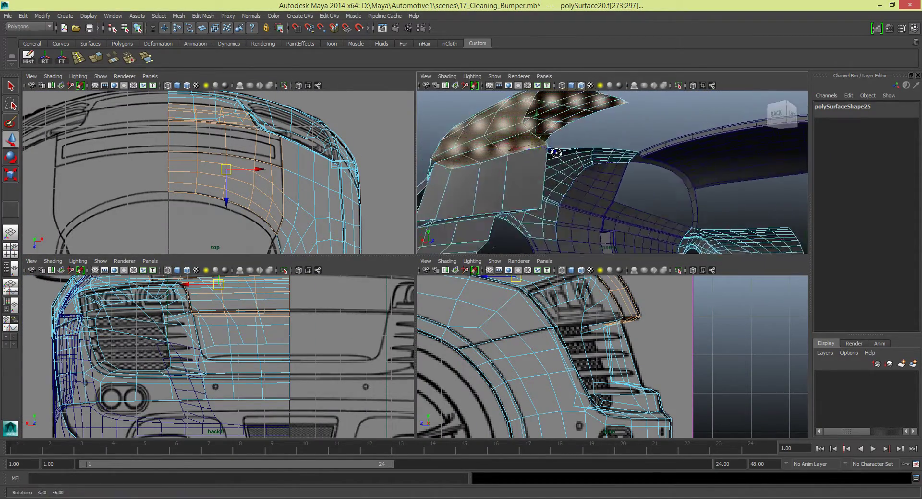
alt+right_drag(555, 150, 578, 160)
Extract the selected faces into a separate object, polySurface21, and select it
click(204, 16)
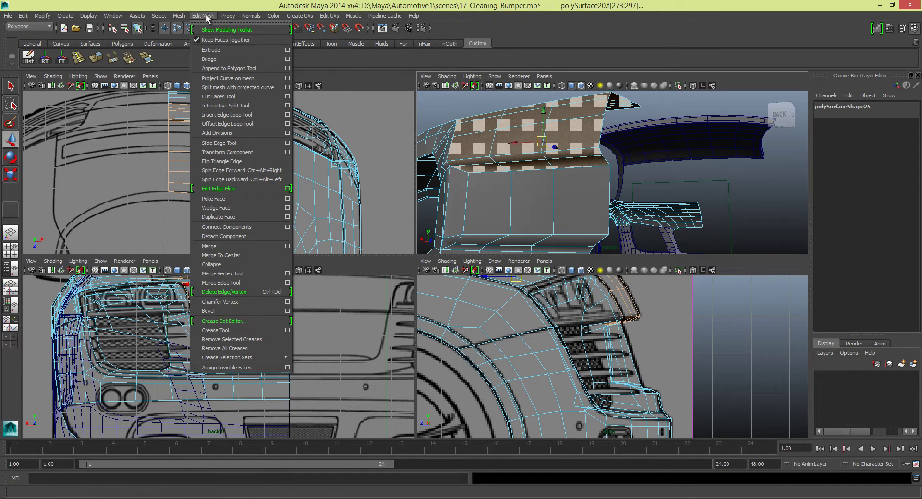
key(F8)
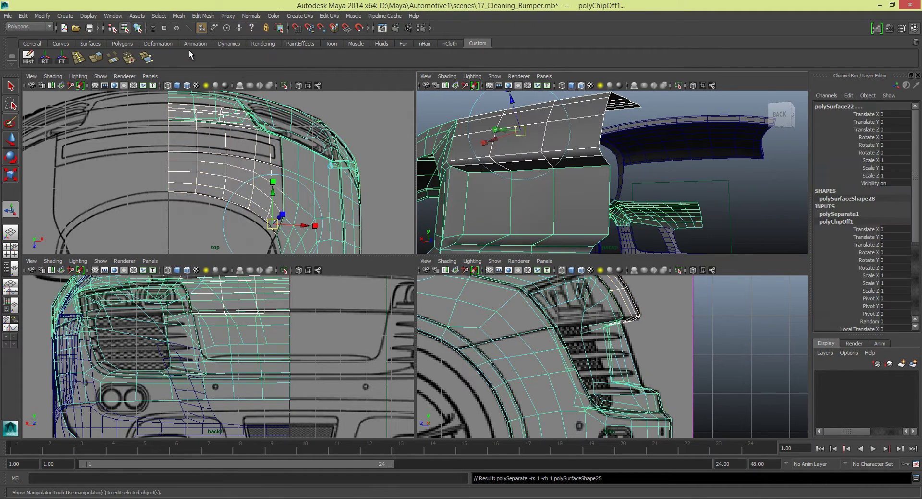
click(663, 175)
mouse_move(663, 175)
alt+mouse_down()
mouse_move(587, 172)
mouse_move(615, 149)
alt+mouse_up()
click(615, 149)
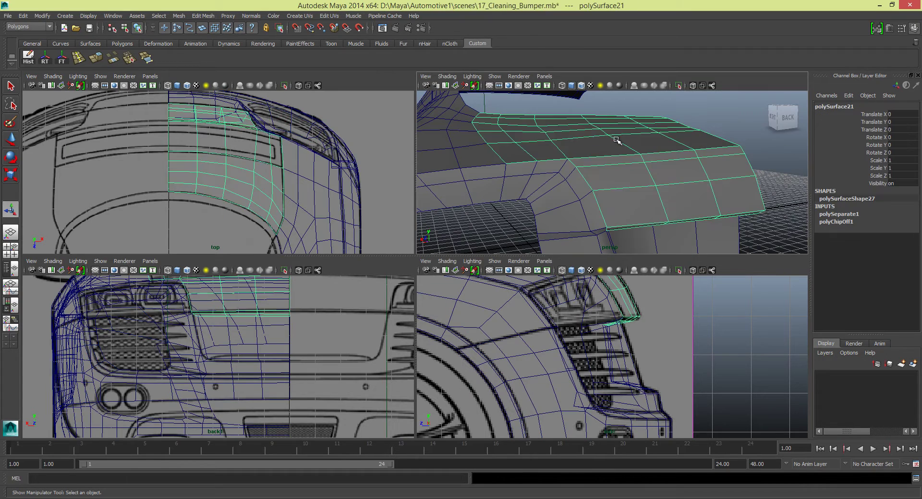
key(space)
Insert a new edge loop across the upper panel polySurface21
scroll(329, 226, down, 2)
alt+middle_drag(330, 226, 325, 242)
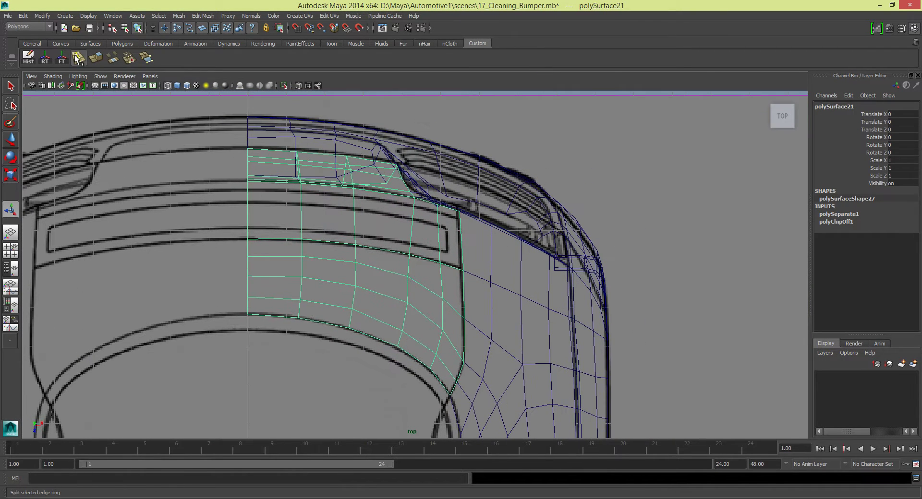
click(79, 57)
click(414, 208)
key(q)
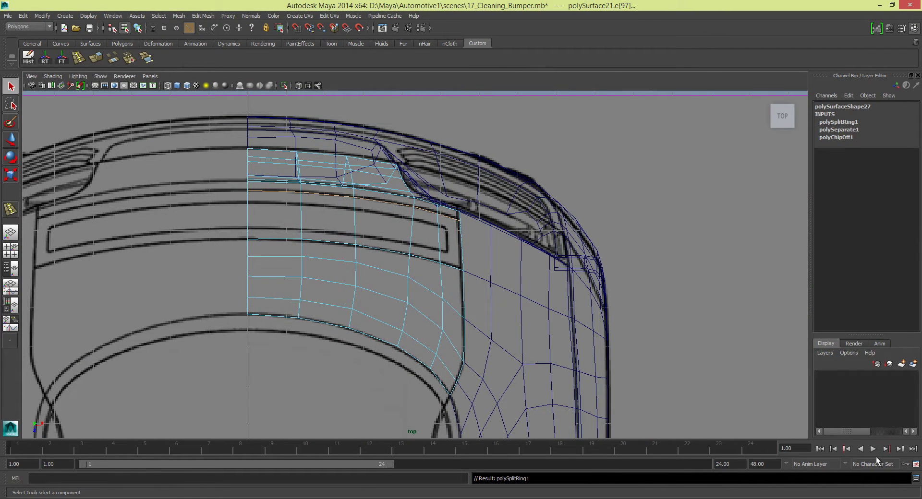
Select face row f[40:44] and extract it as a separate strip, polySurface23
alt+middle_drag(342, 191, 320, 172)
key(F11)
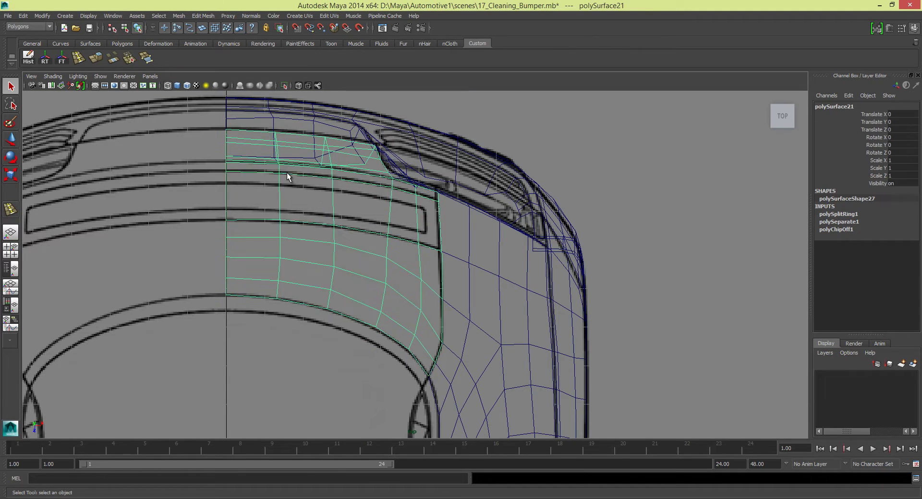
drag(278, 184, 356, 197)
key(space)
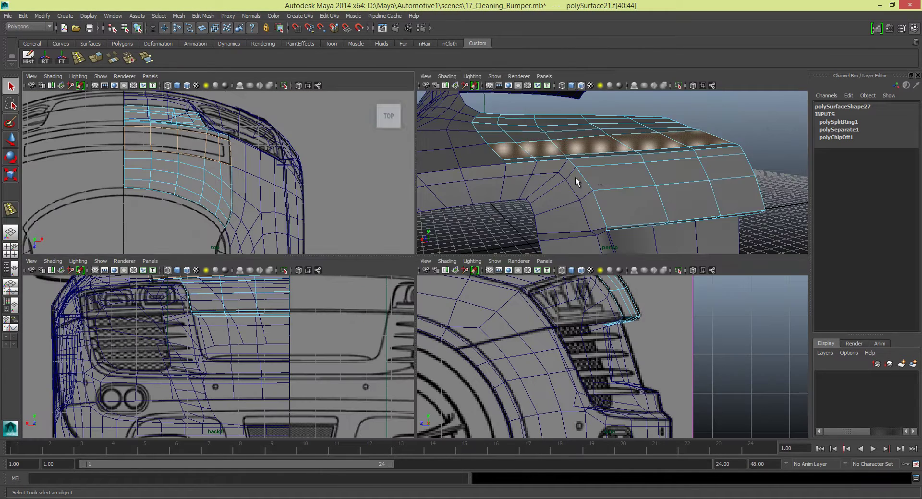
shift+click(501, 212)
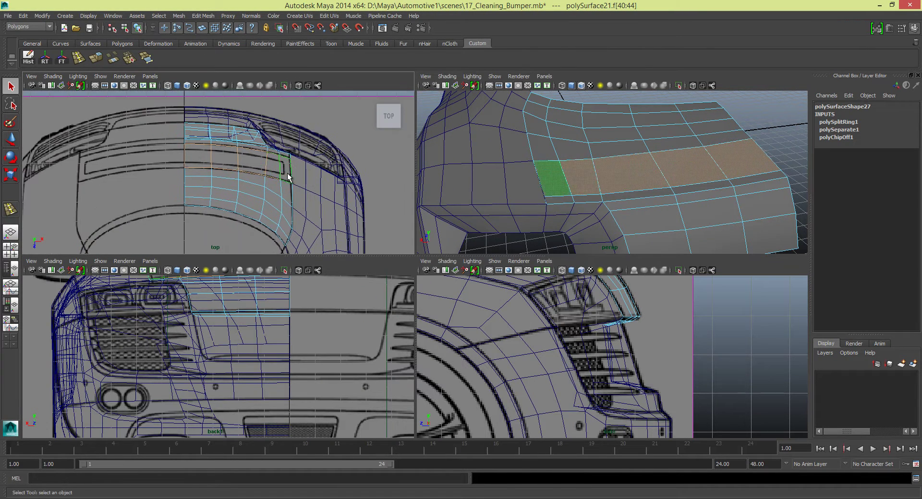
click(179, 16)
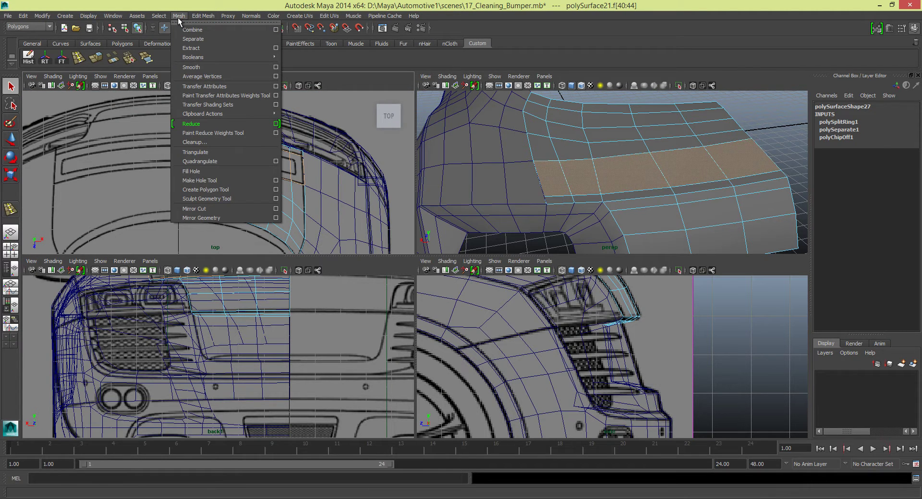
click(191, 48)
click(576, 160)
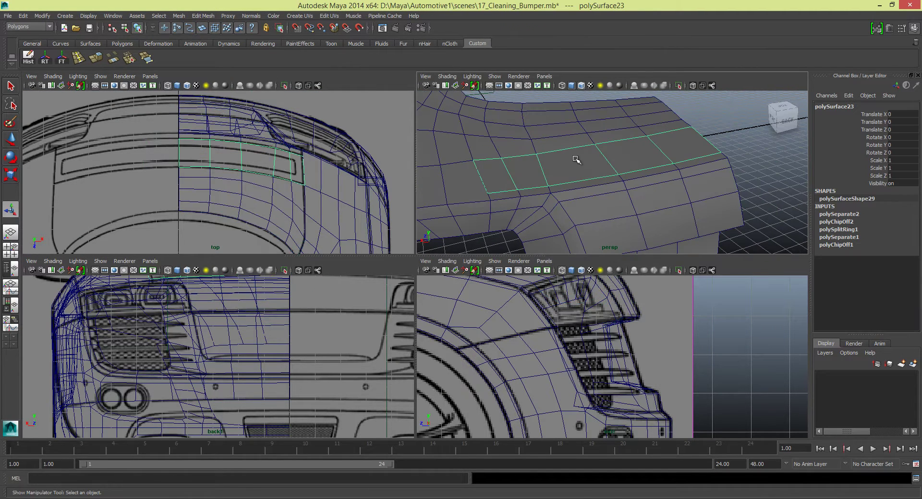
mouse_move(270, 168)
alt+middle_down()
mouse_move(345, 185)
mouse_move(312, 160)
alt+middle_up()
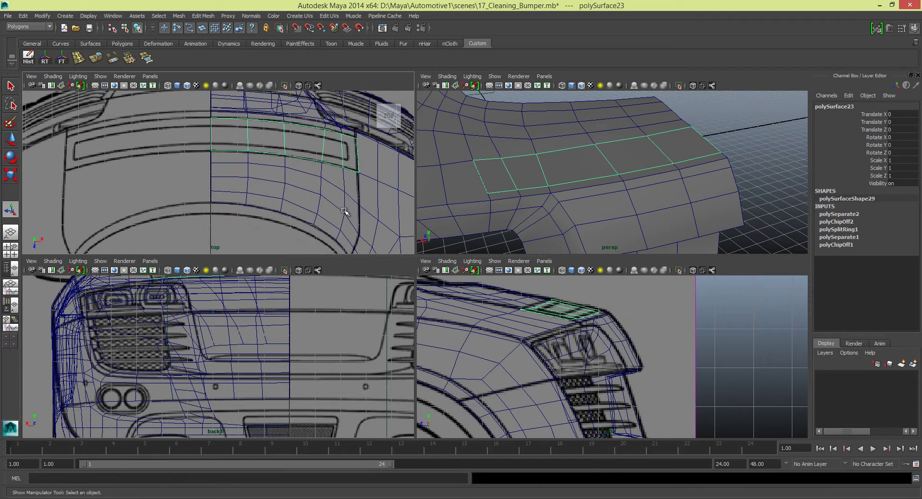
key(alt+Tab)
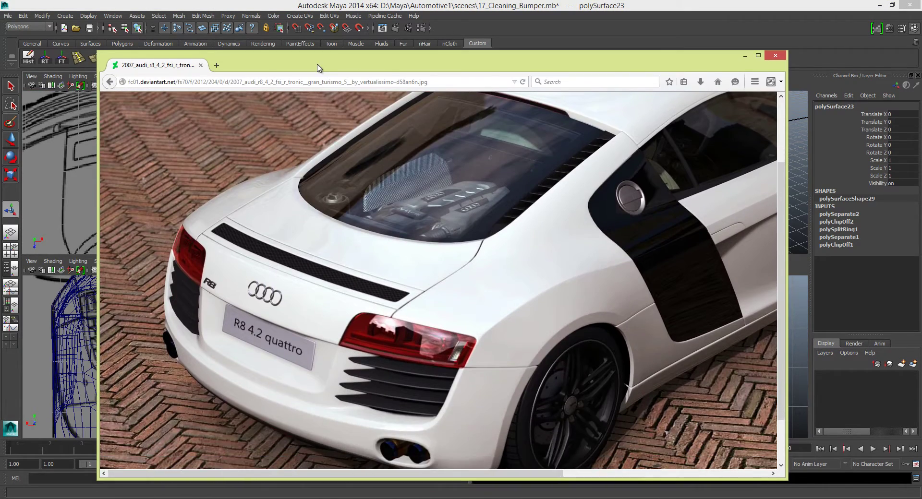
drag(317, 68, 603, 49)
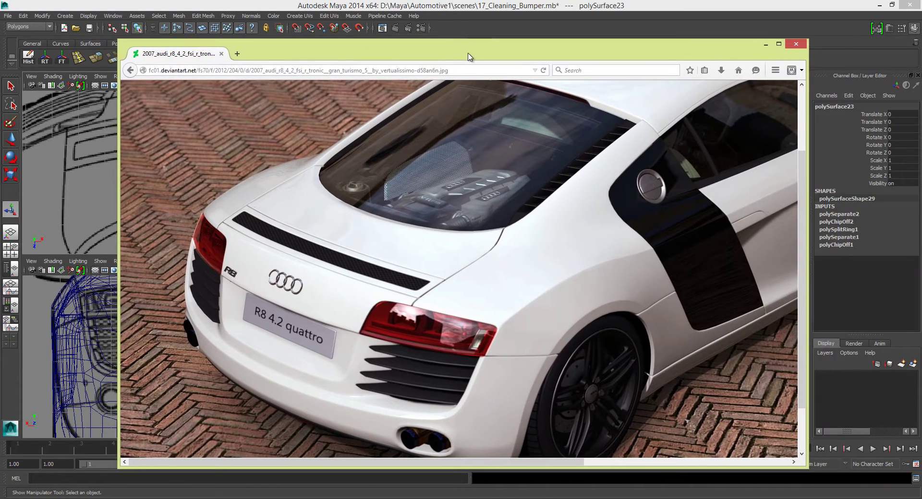
drag(726, 50, 178, 64)
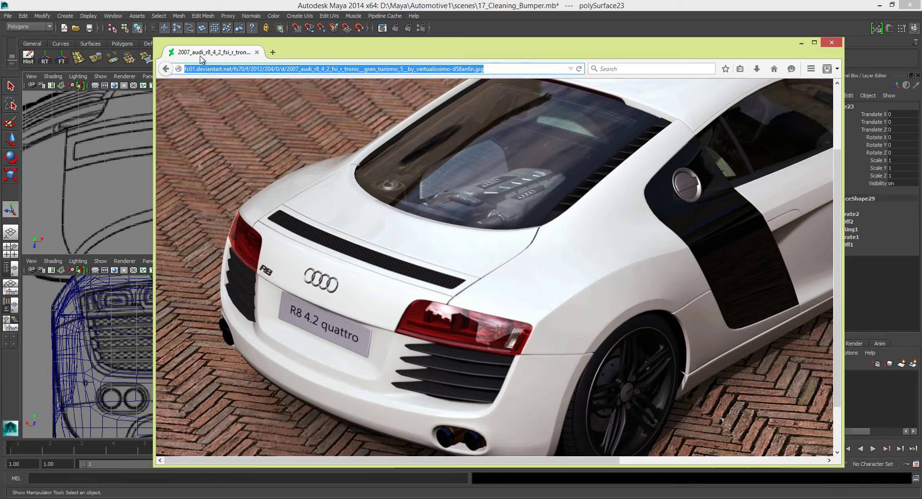
click(800, 47)
Extrude the trim strip's faces with Edit Mesh > Extrude and inspect the result
key(space)
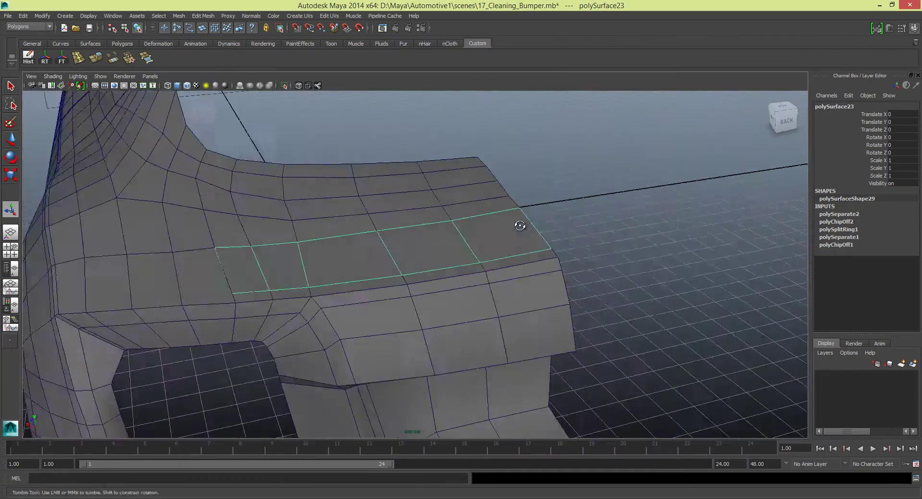
mouse_move(520, 222)
alt+mouse_down()
mouse_move(557, 203)
mouse_move(568, 226)
alt+mouse_up()
click(201, 16)
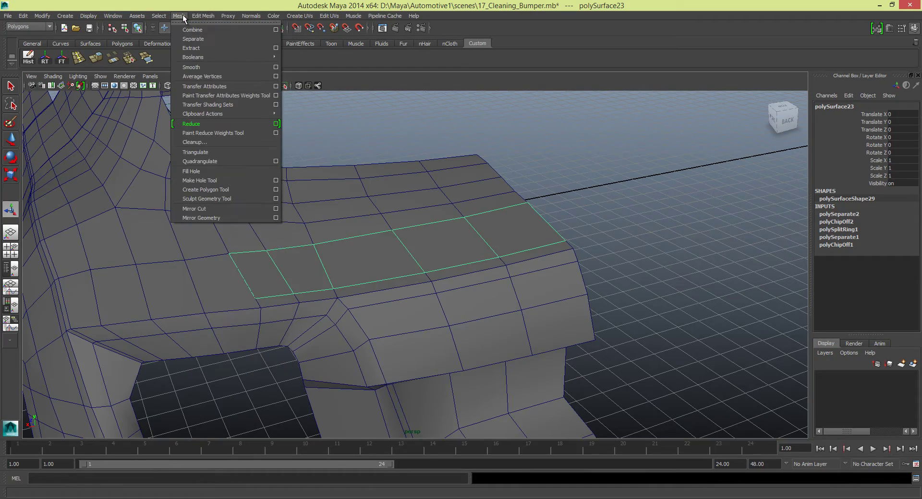
click(229, 204)
mouse_move(585, 244)
alt+mouse_down()
mouse_move(483, 233)
mouse_move(548, 222)
mouse_move(409, 199)
mouse_move(564, 194)
mouse_move(562, 185)
alt+mouse_up()
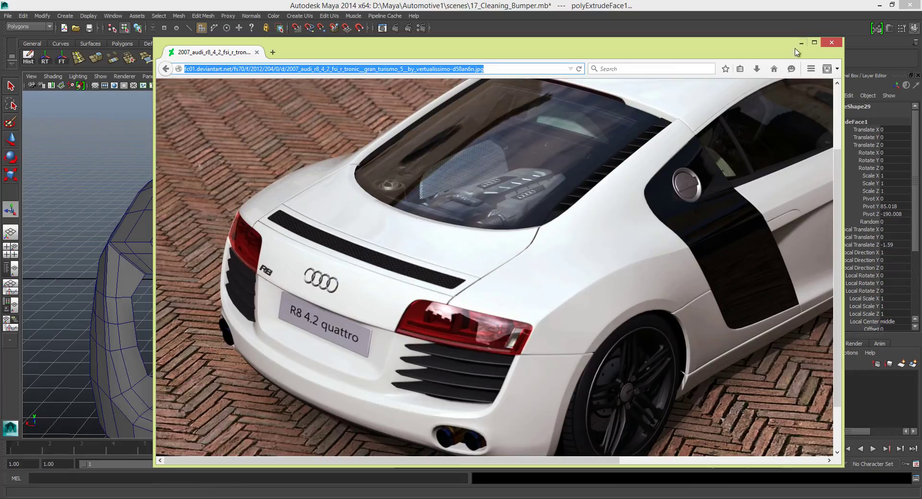
Hide the Firefox photo, select the strip's top faces and extrude them again
click(801, 43)
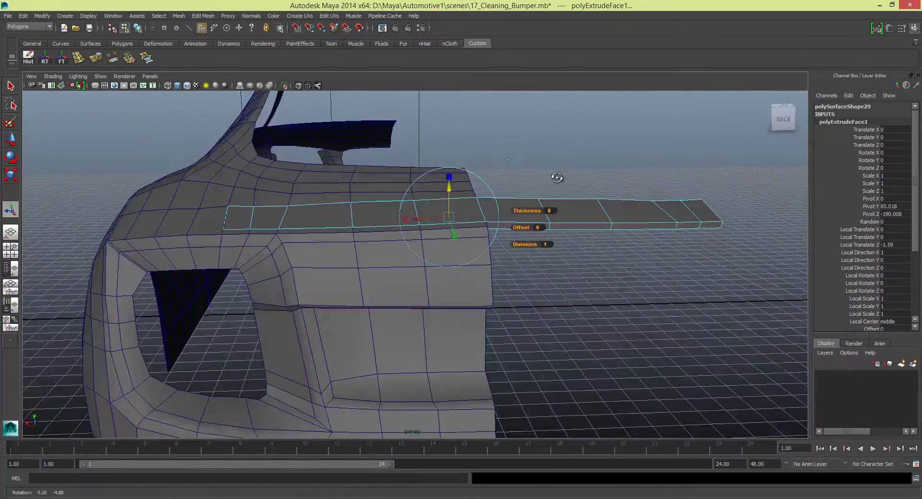
alt+drag(557, 177, 514, 178)
alt+drag(505, 235, 621, 283)
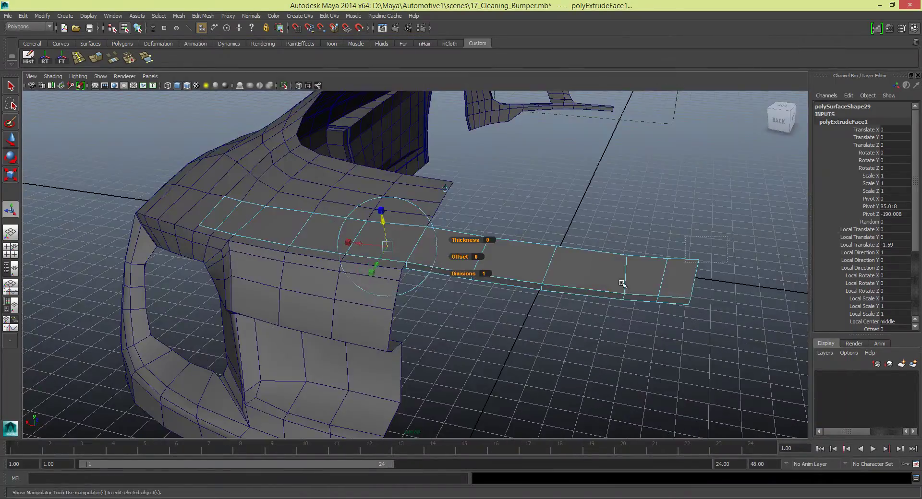
double_click(462, 240)
mouse_move(463, 241)
alt+mouse_down()
mouse_move(499, 251)
mouse_move(396, 242)
mouse_move(223, 196)
mouse_move(564, 300)
mouse_move(456, 240)
mouse_move(336, 216)
alt+mouse_up()
click(78, 57)
mouse_move(216, 175)
alt+mouse_down()
mouse_move(428, 192)
mouse_move(493, 223)
alt+mouse_up()
Scale the new extrusion inward to about 0.6, forming an inset border loop
key(space)
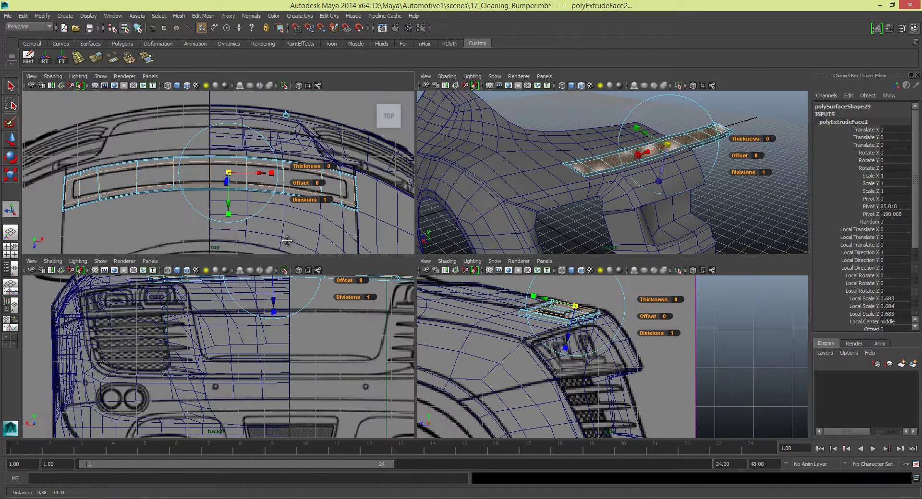
mouse_move(228, 174)
mouse_down()
mouse_move(272, 176)
mouse_move(224, 177)
mouse_up()
alt+drag(610, 156, 571, 157)
key(f)
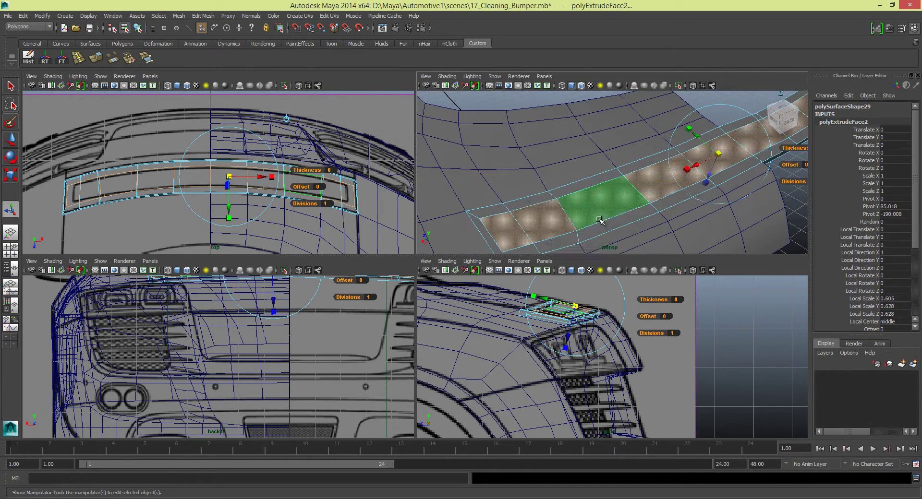
key(F8)
right_click(502, 204)
Select a strip corner vertex and try moving it along its normal, then undo
click(461, 204)
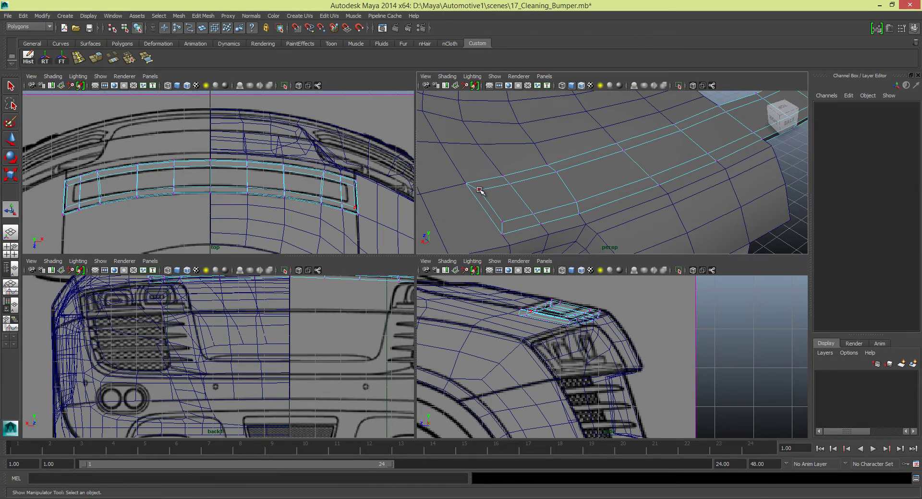
click(479, 190)
scroll(31, 153, up, 2)
scroll(31, 153, up, 3)
double_click(10, 138)
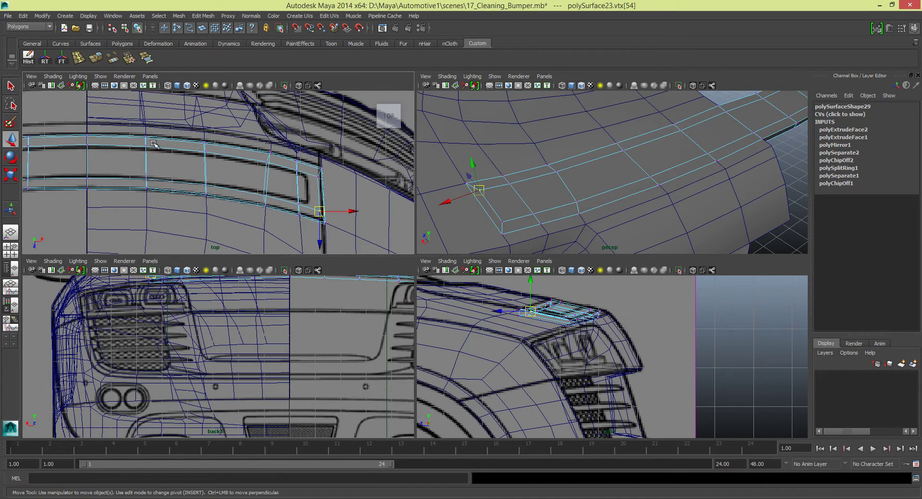
drag(548, 196, 584, 166)
key(ctrl+z)
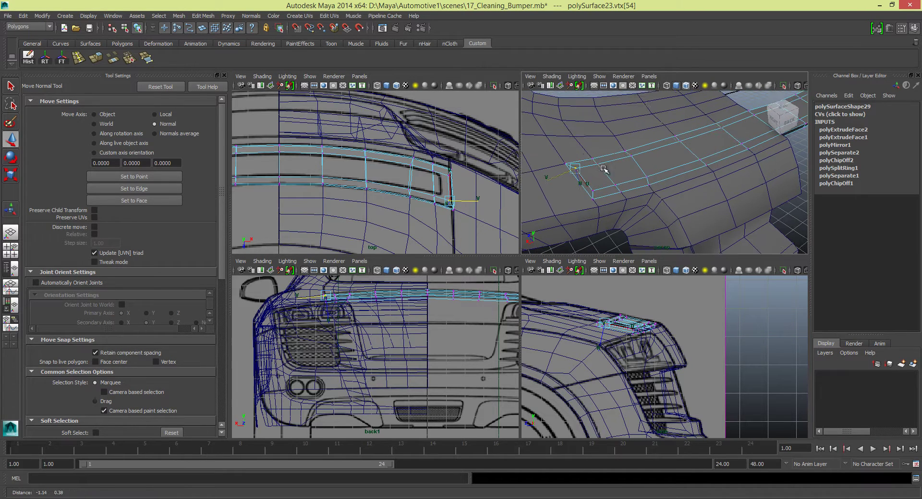
Move the two end-corner vertices into line with the Move Tool on World axis
key(w)
alt+right_drag(584, 167, 634, 186)
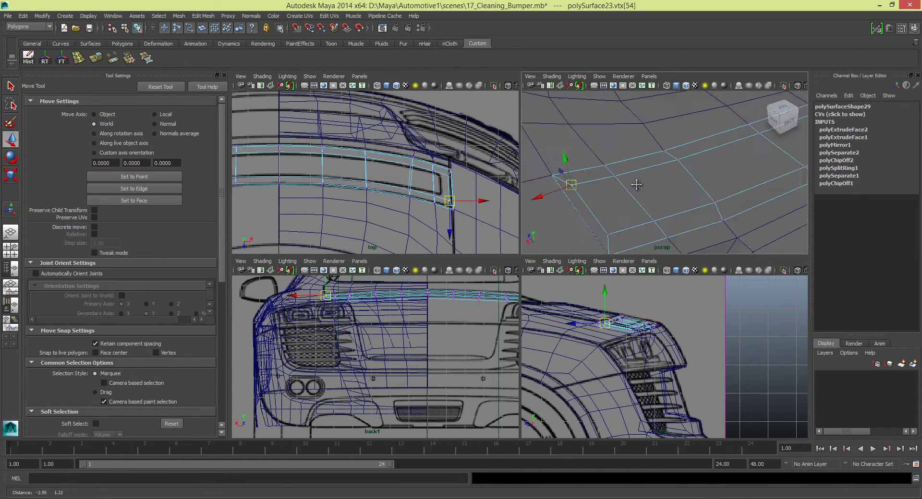
click(579, 183)
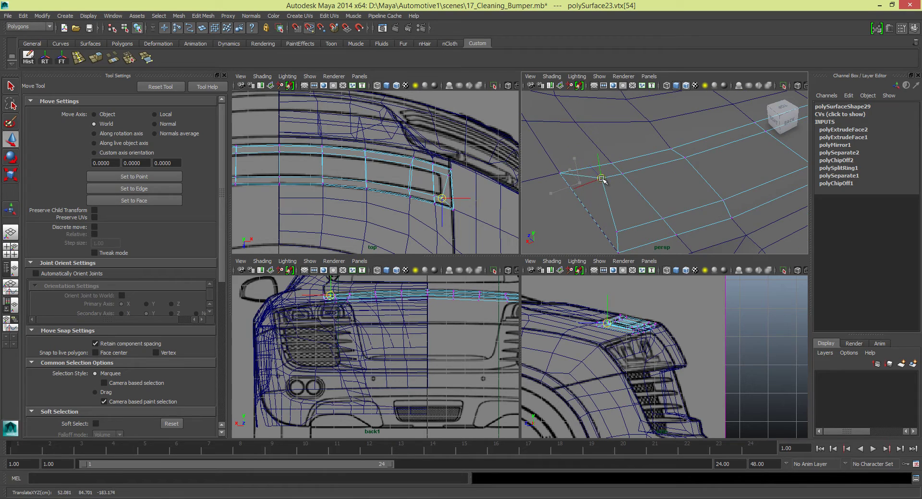
drag(600, 179, 601, 180)
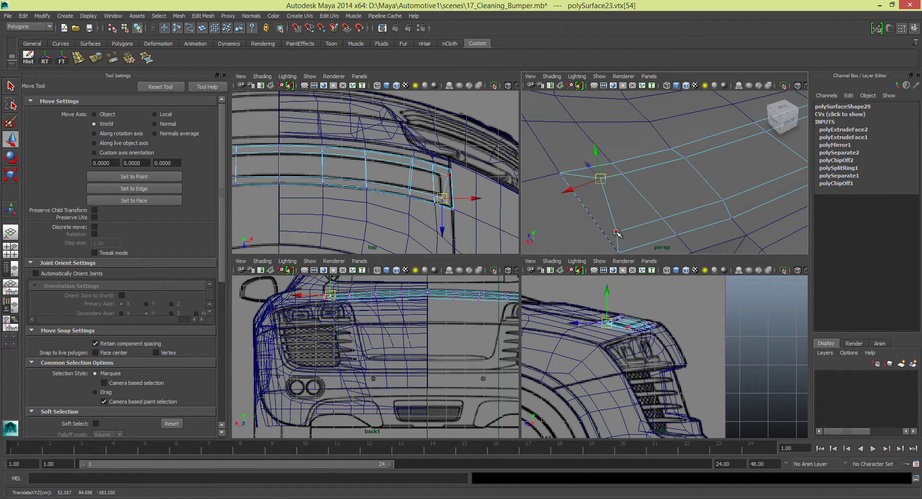
click(617, 234)
middle_drag(617, 233, 637, 225)
alt+drag(638, 225, 659, 182)
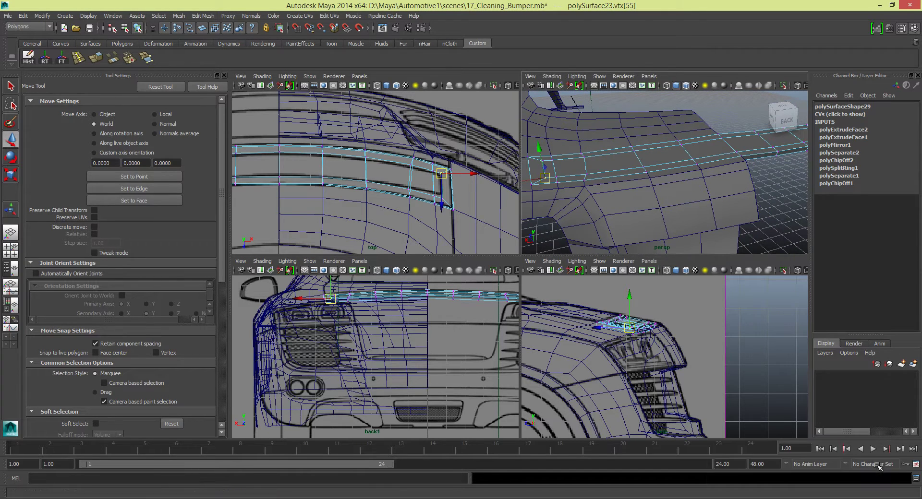
alt+middle_drag(469, 161, 475, 155)
Undo the earlier extrusion back to the f[10:15] top-face selection and maximize perspective
key(ctrl+z)
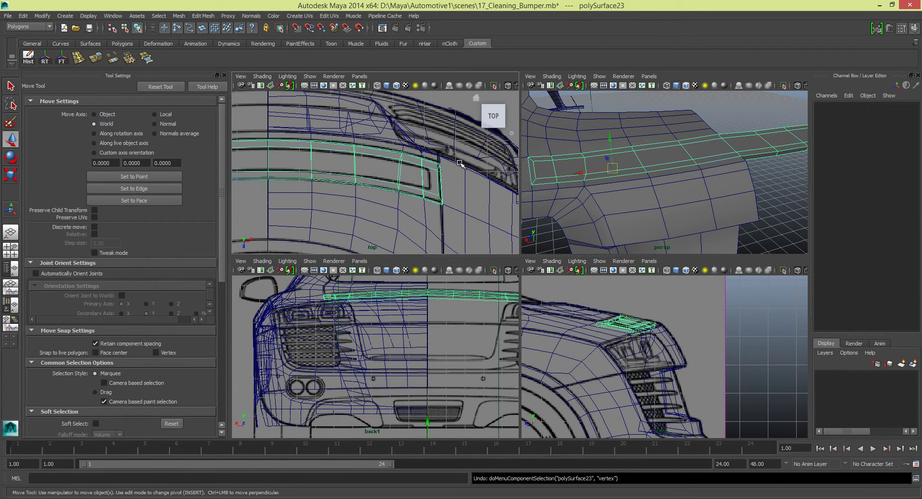
key(ctrl+z)
key(ctrl+z)
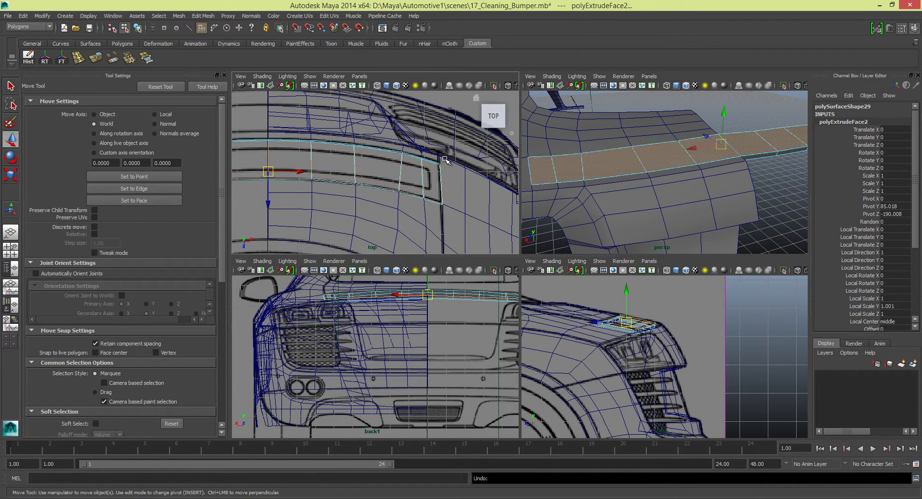
click(651, 156)
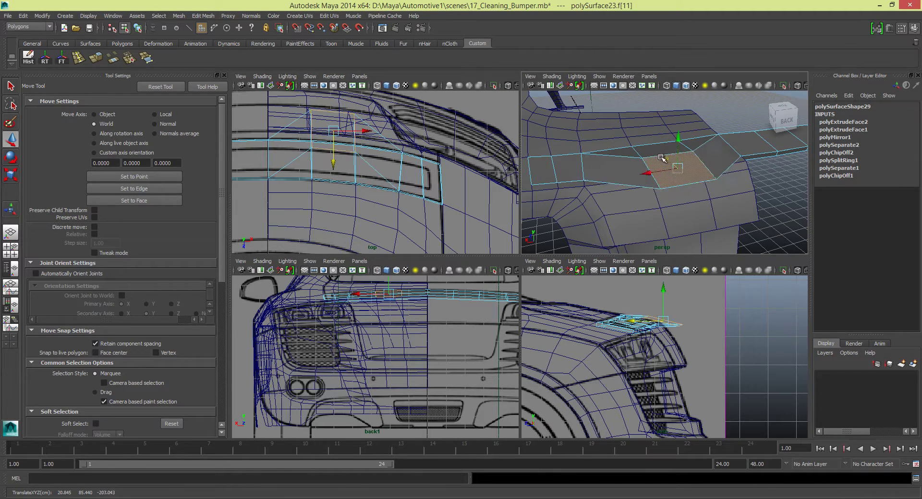
alt+drag(653, 147, 699, 141)
key(ctrl+z)
key(ctrl+z)
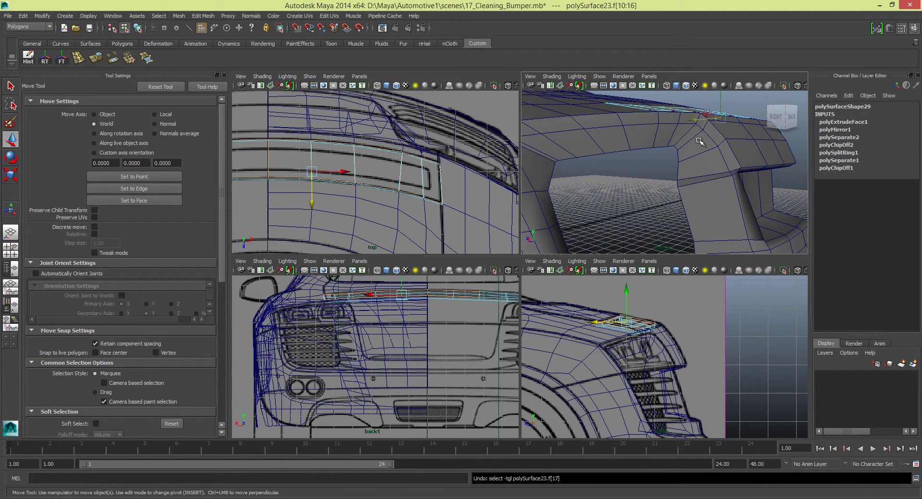
alt+drag(700, 141, 696, 141)
key(ctrl+z)
alt+drag(751, 134, 506, 93)
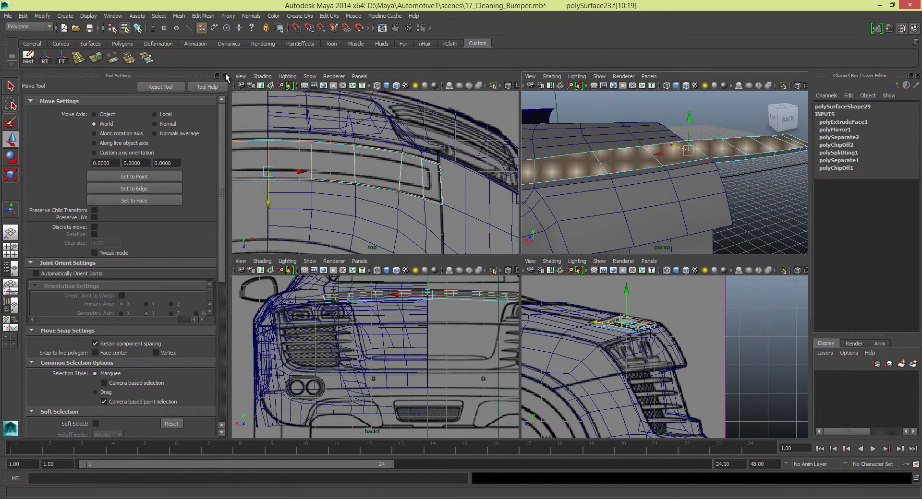
key(space)
Extrude the trim strip's selected faces and switch the extrude handles to world axes
key(ctrl+e)
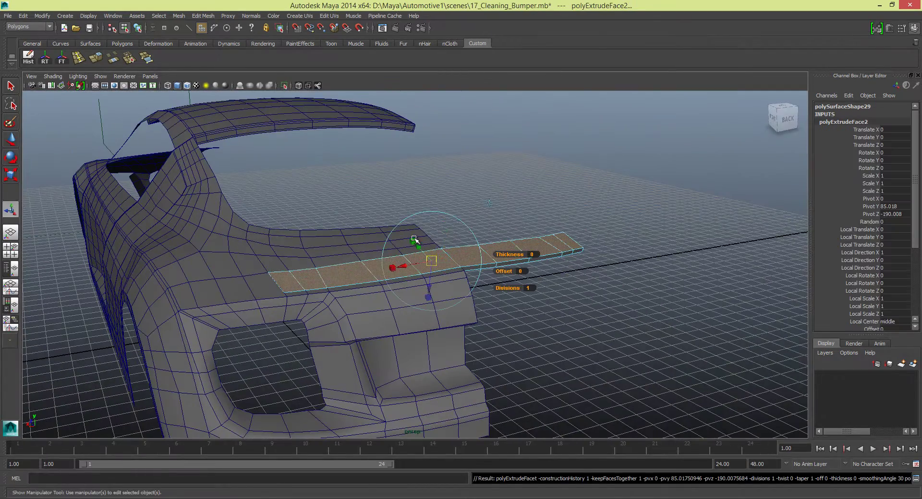
drag(425, 260, 423, 260)
key(space)
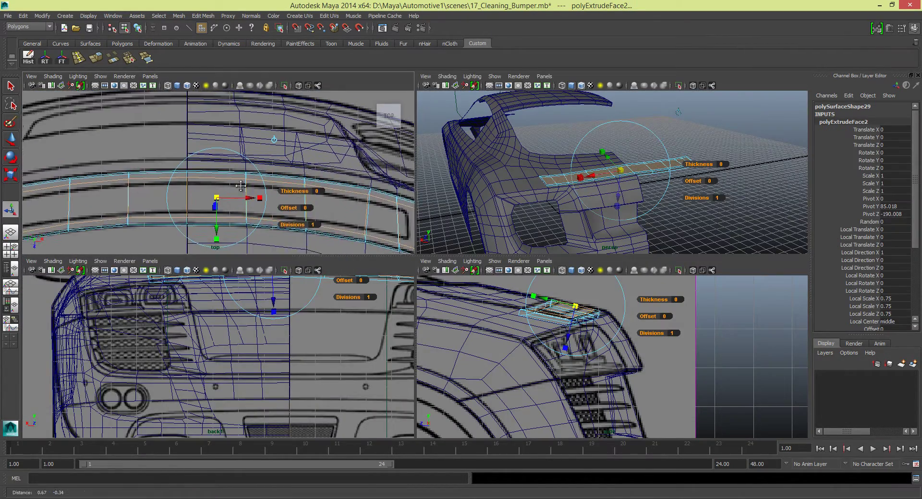
click(246, 119)
alt+middle_drag(227, 163, 149, 188)
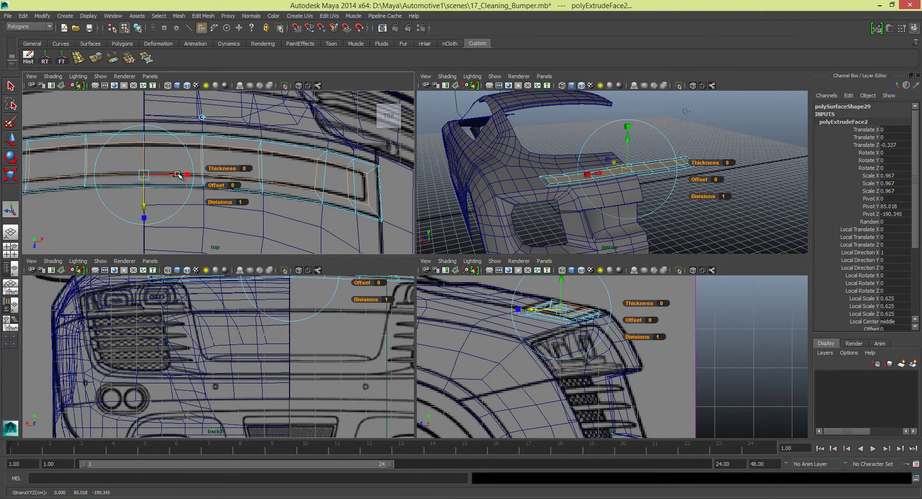
key(space)
mouse_move(442, 268)
alt+mouse_down()
mouse_move(255, 248)
mouse_move(350, 237)
mouse_move(477, 238)
mouse_move(473, 205)
mouse_move(494, 211)
alt+mouse_up()
Undo the first adjustment, add a face, and scale the extrusion inward to about 0.575 × 0.612
key(ctrl+z)
key(space)
shift+click(597, 204)
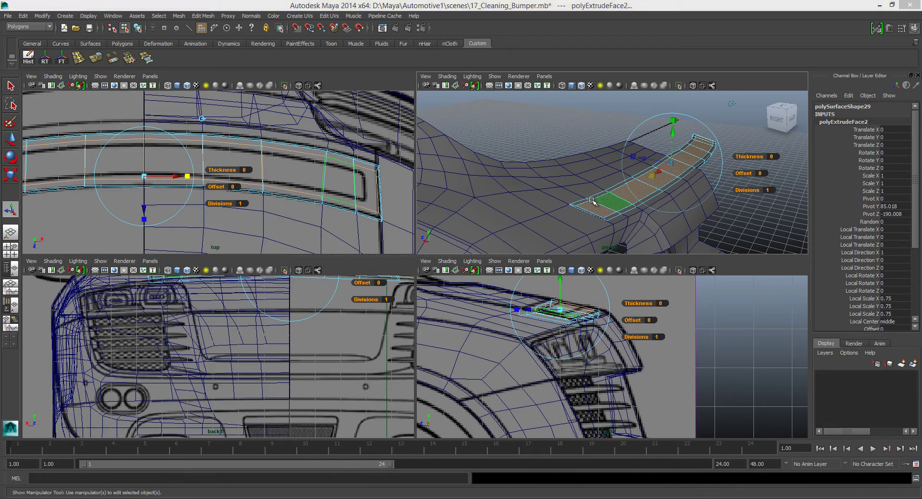
key(space)
key(space)
click(189, 178)
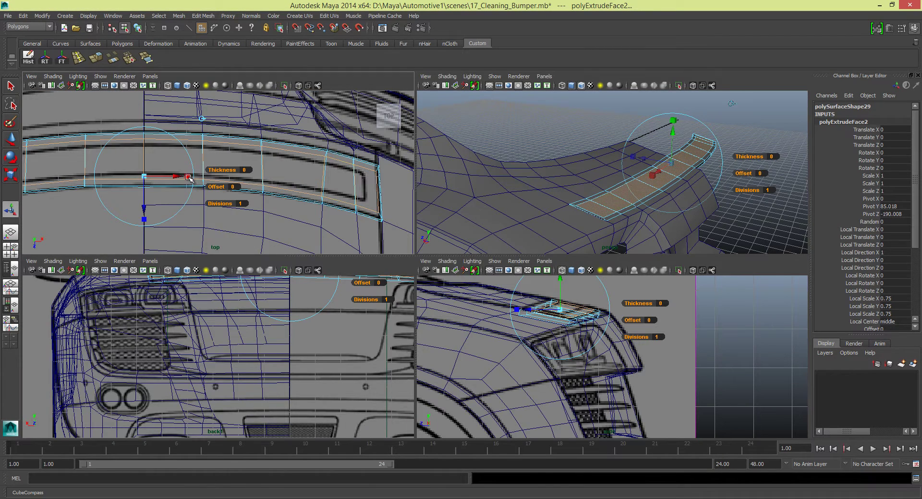
drag(144, 176, 146, 177)
alt+drag(595, 192, 562, 191)
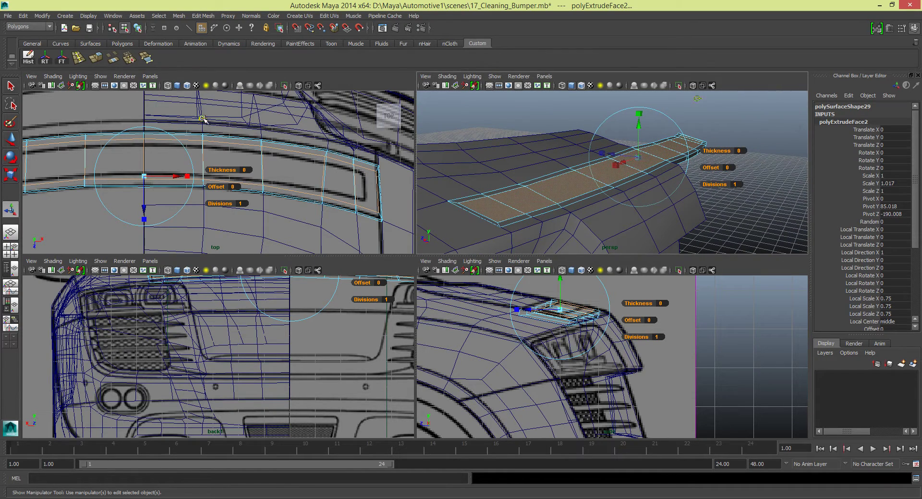
drag(173, 169, 164, 159)
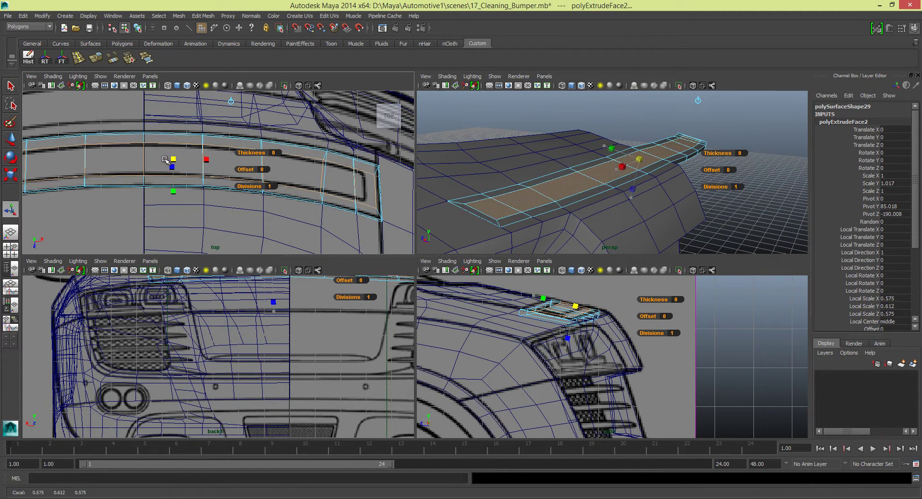
Select the strip's corner vertex in vertex mode and get ready to move it
key(F9)
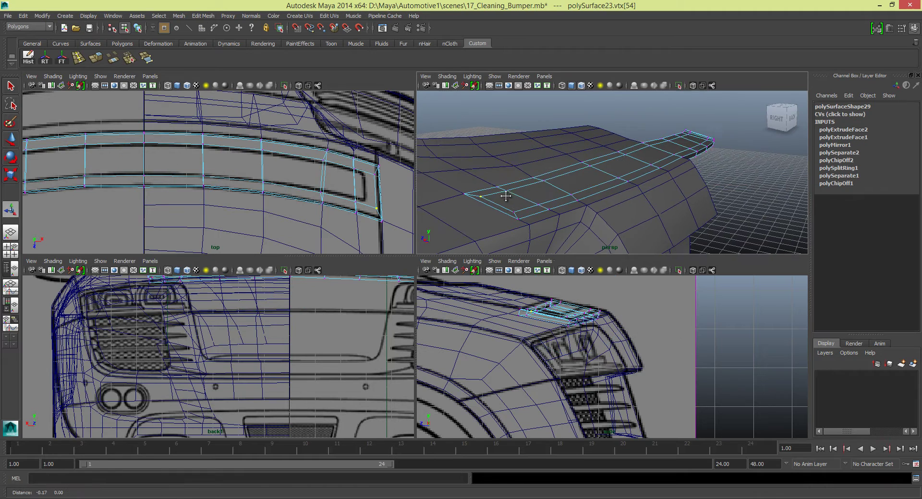
drag(482, 163, 540, 183)
key(w)
scroll(540, 183, up, 3)
scroll(519, 185, up, 2)
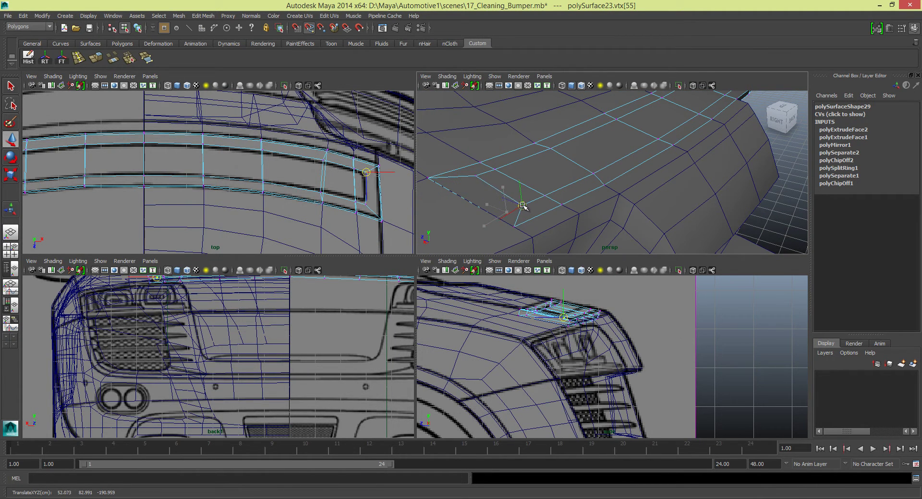
Box-select the strip's left-side faces and delete them
alt+drag(524, 205, 641, 103)
click(674, 137)
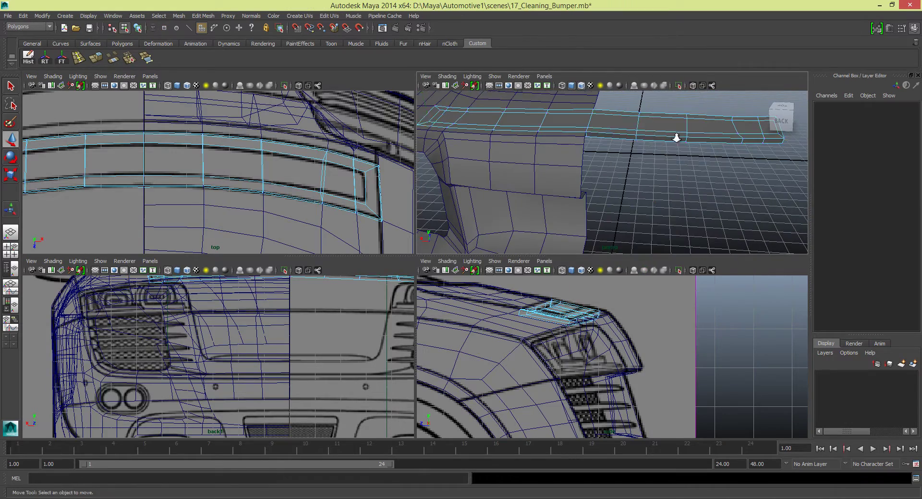
drag(692, 148, 538, 211)
key(Delete)
Check the trimmed strip and reselect the whole bumper strip
mouse_move(571, 170)
alt+mouse_down()
mouse_move(748, 136)
mouse_move(567, 128)
alt+mouse_up()
click(574, 131)
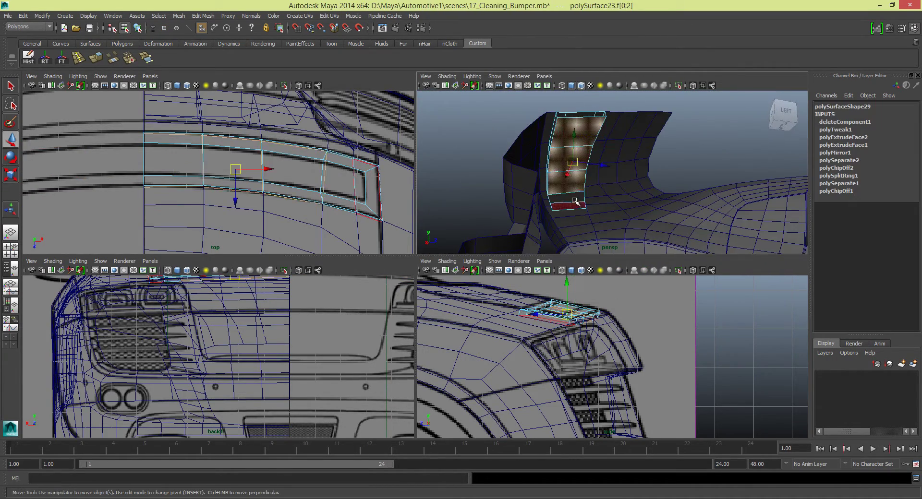
mouse_move(623, 208)
alt+mouse_down()
mouse_move(673, 184)
mouse_move(572, 185)
alt+mouse_up()
click(619, 182)
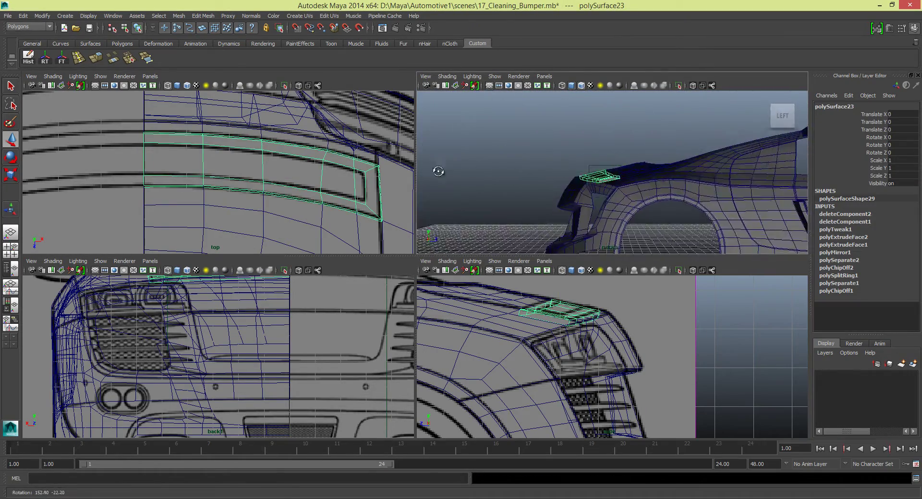
scroll(573, 185, up, 5)
scroll(547, 179, up, 3)
Extrude the selected strip-top faces and sink them into the panel
right_drag(584, 181, 584, 211)
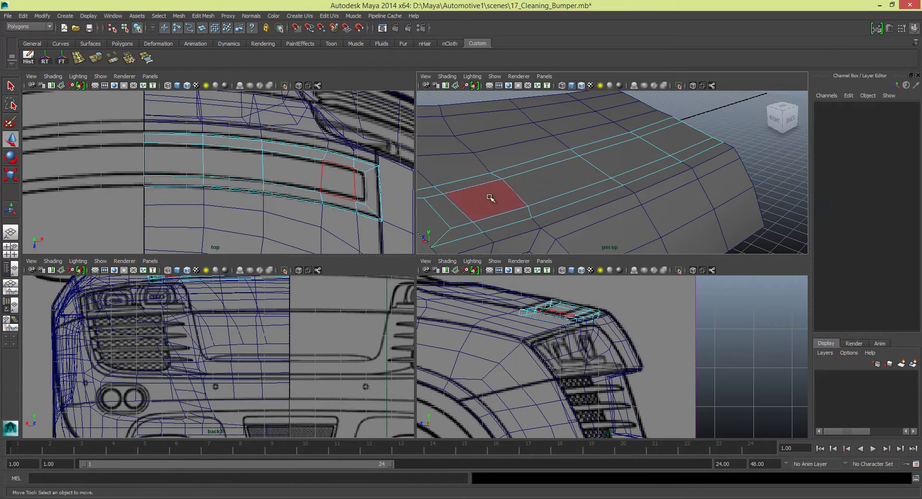
click(546, 184)
shift+click(475, 207)
alt+drag(475, 206, 645, 116)
key(ctrl+e)
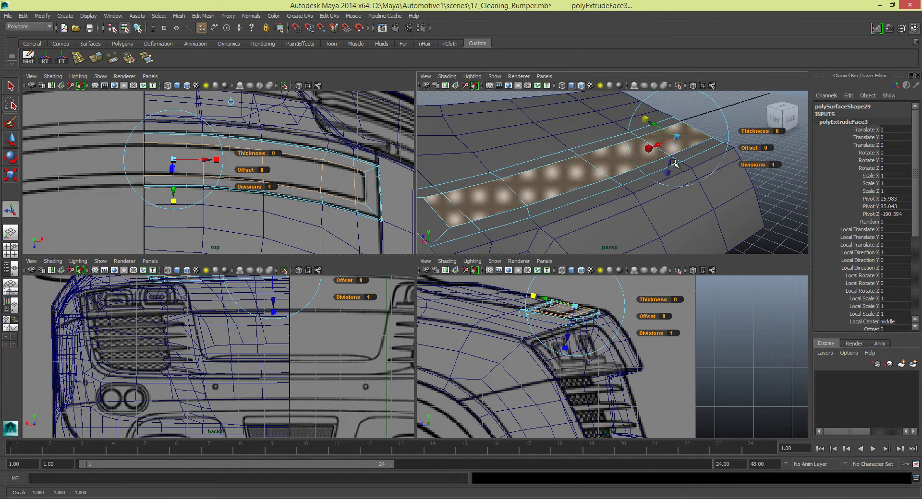
drag(672, 162, 670, 165)
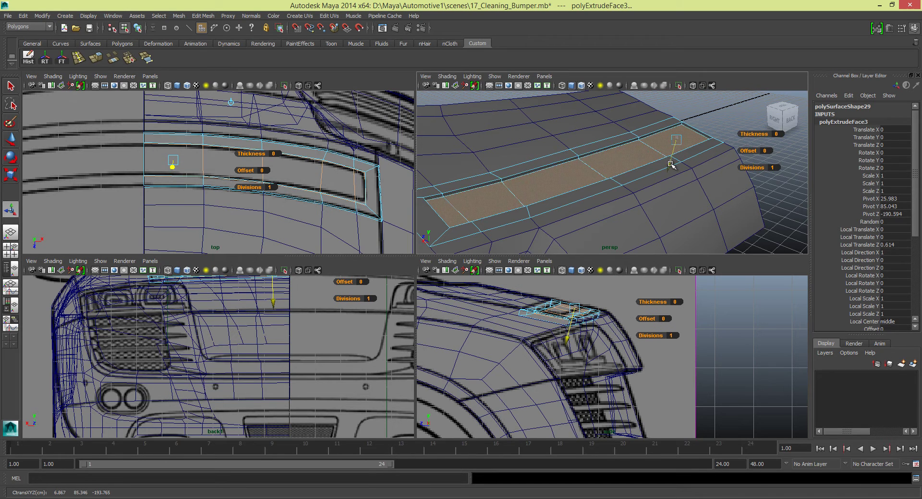
key(t)
scroll(671, 164, up, 3)
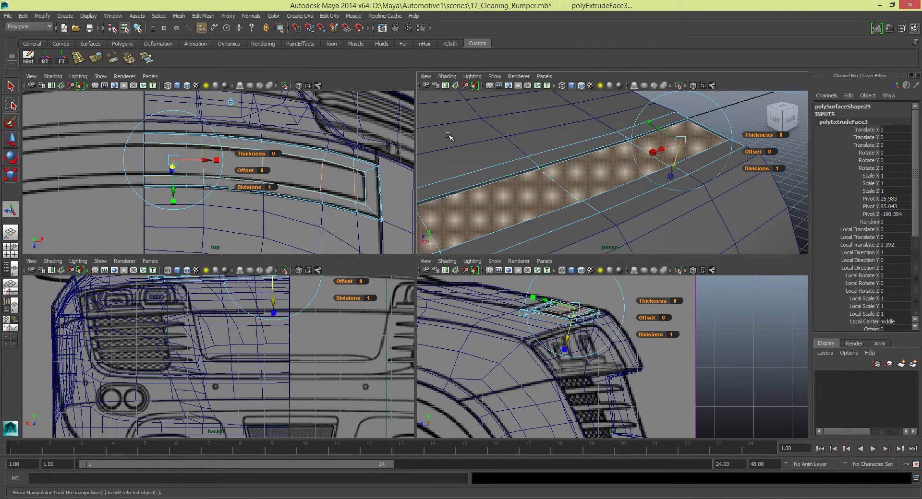
drag(651, 185, 671, 173)
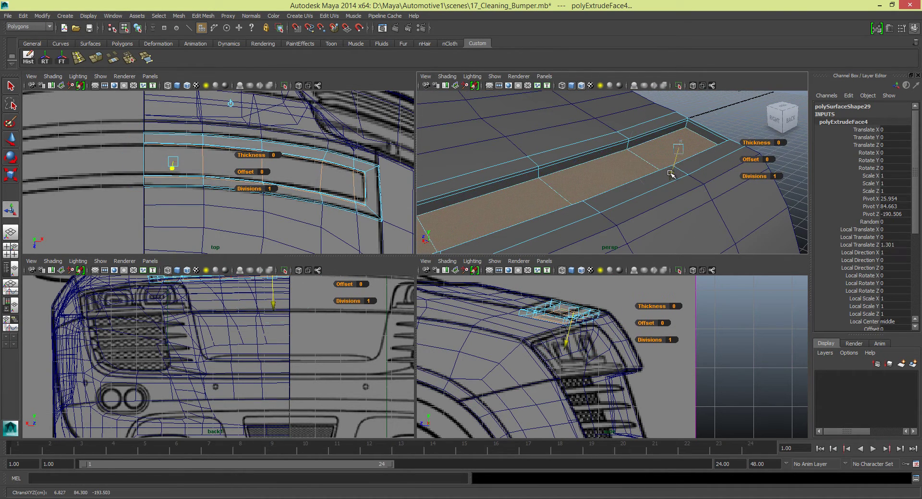
Extrude the faces a second time and push them down into the channel
click(99, 58)
drag(672, 173, 662, 144)
click(675, 164)
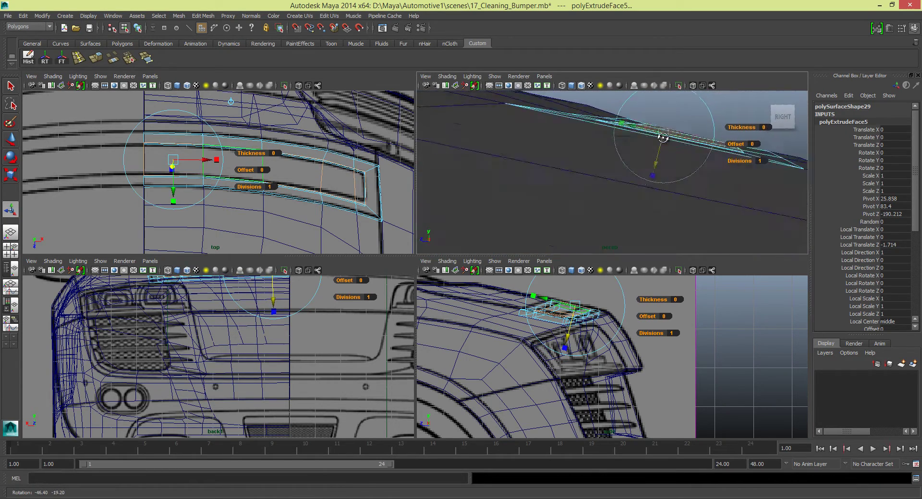
alt+drag(526, 167, 580, 153)
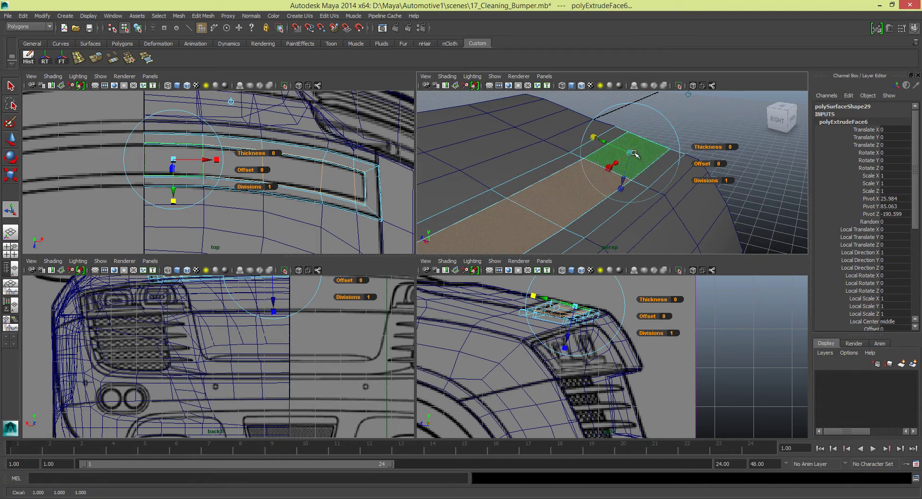
key(q)
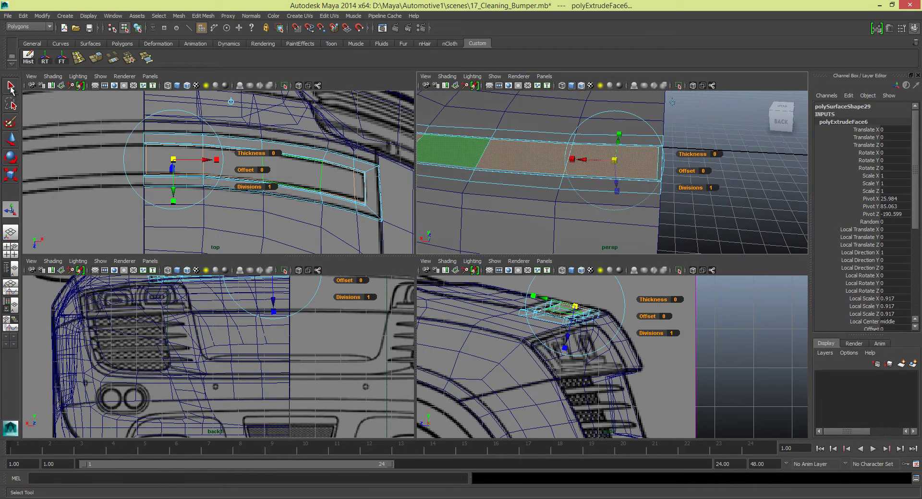
Inspect the inset, clear the face selection, and open the component mode choices
mouse_move(600, 154)
alt+mouse_down()
mouse_move(543, 152)
mouse_move(495, 134)
alt+mouse_up()
click(542, 152)
click(571, 156)
mouse_move(546, 177)
alt+mouse_down()
mouse_move(544, 147)
mouse_move(571, 148)
mouse_move(574, 158)
alt+mouse_up()
click(543, 147)
right_click(555, 147)
Select the trim panel, pick one of its edges for moving, and frame it
click(596, 136)
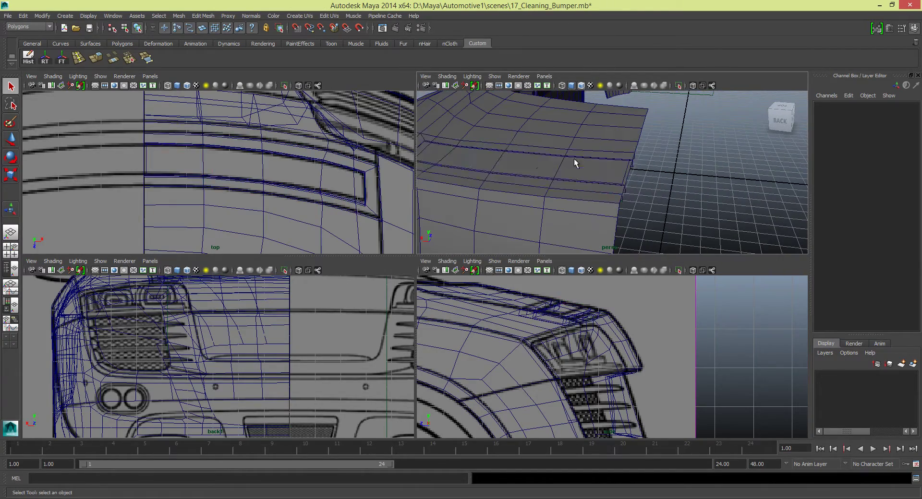
click(574, 158)
mouse_move(585, 195)
alt+mouse_down()
mouse_move(641, 189)
mouse_move(652, 174)
mouse_move(562, 127)
mouse_move(567, 157)
alt+mouse_up()
key(F11)
right_click(524, 155)
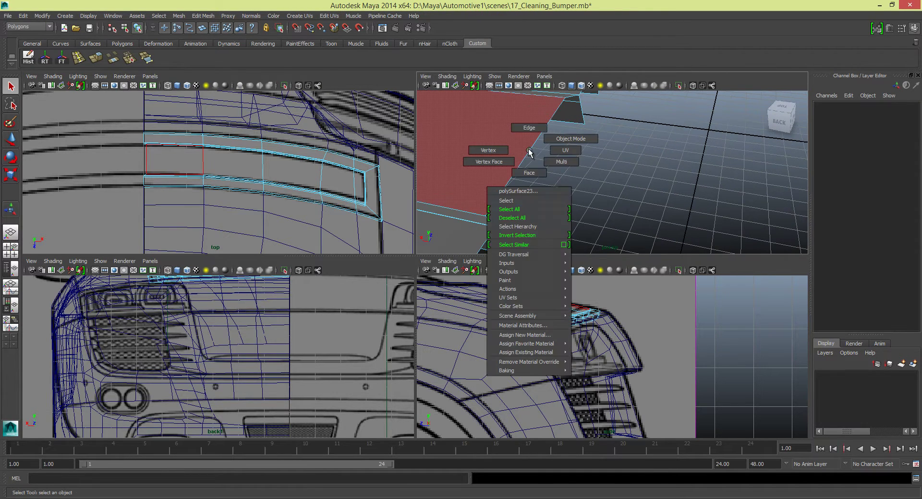
right_click(524, 155)
right_drag(524, 155, 513, 141)
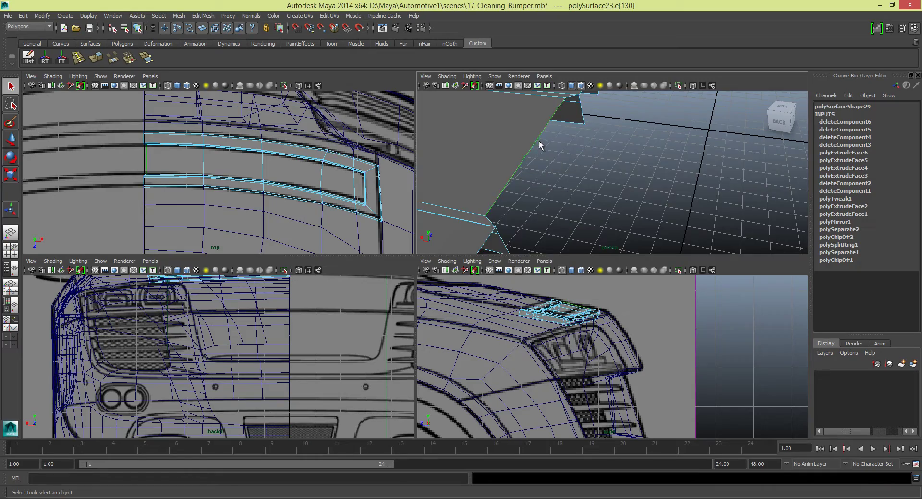
key(w)
key(f)
key(f)
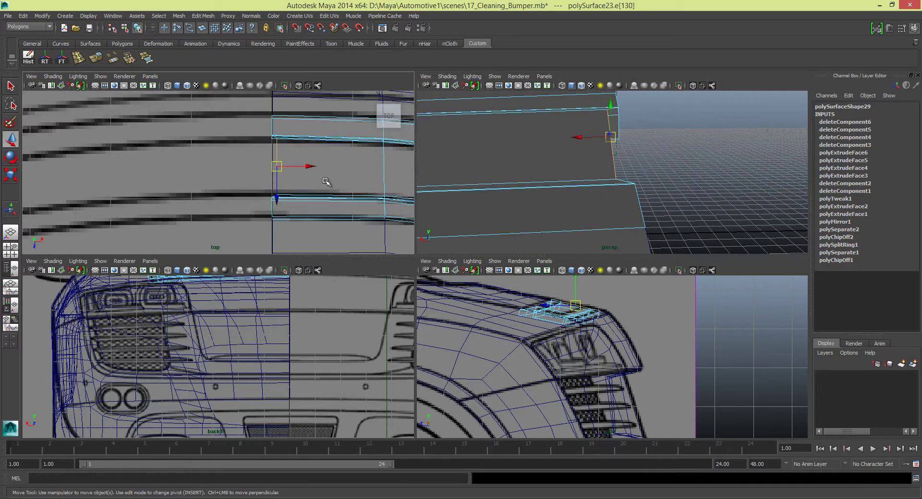
Deselect everything, compare against the Audi R8 reference photo, and reselect the trim panel
key(space)
alt+drag(595, 140, 320, 201)
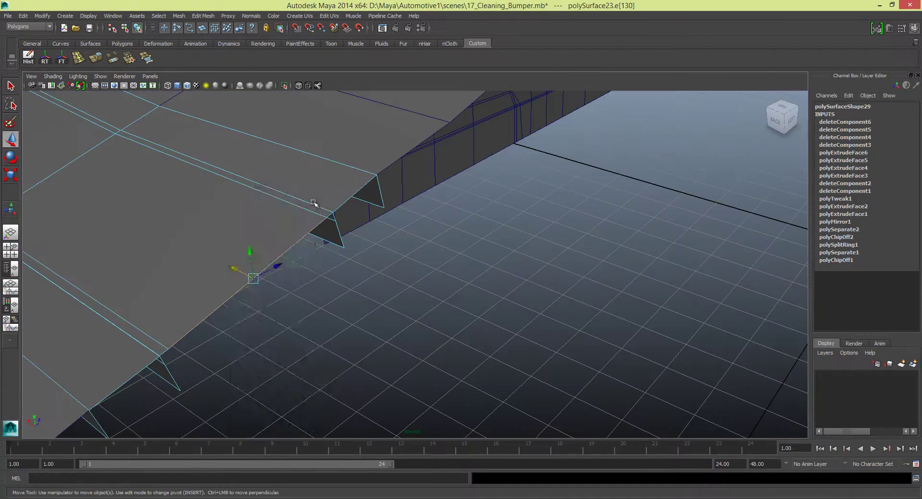
click(270, 206)
key(F8)
click(382, 272)
mouse_move(381, 273)
alt+mouse_down()
mouse_move(358, 257)
mouse_move(571, 222)
alt+mouse_up()
click(317, 498)
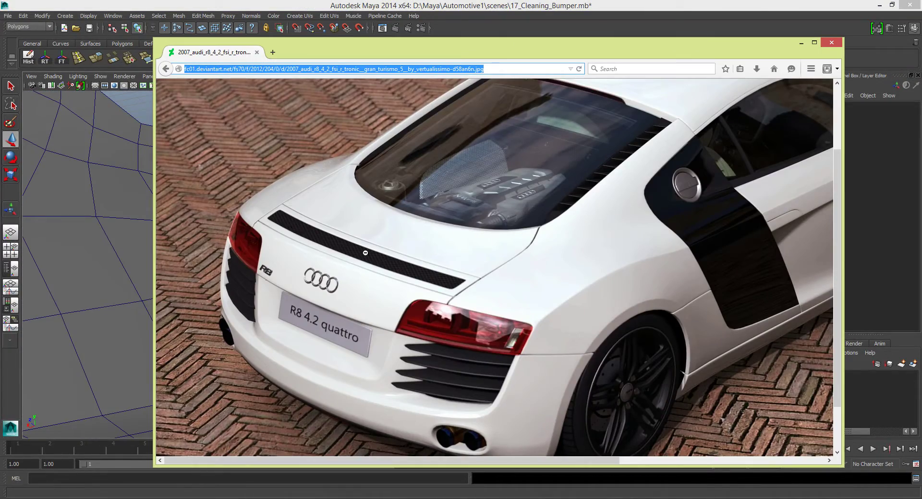
click(801, 47)
click(302, 319)
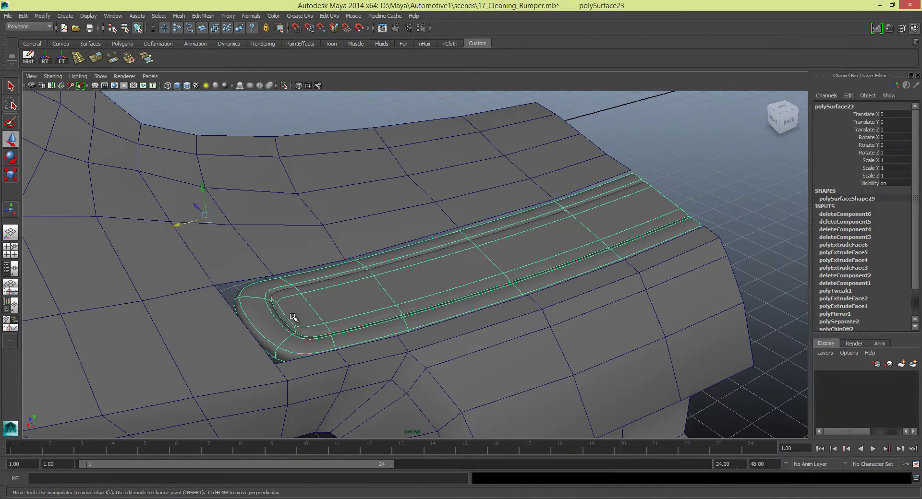
Turn off the smooth preview and look over the trim panel across the bumper
key(1)
alt+drag(366, 307, 200, 181)
key(F10)
mouse_move(226, 137)
alt+right_down()
mouse_move(401, 242)
mouse_move(508, 288)
alt+right_up()
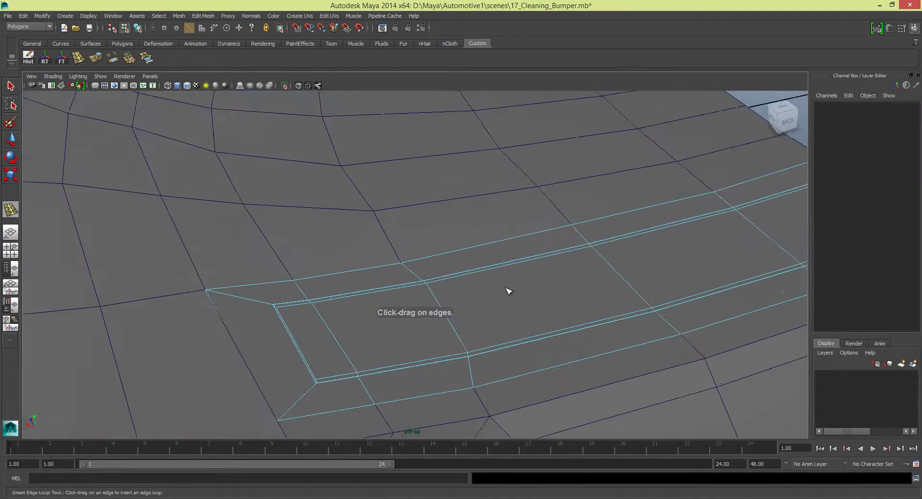
alt+middle_drag(498, 271, 346, 259)
alt+right_drag(347, 260, 313, 198)
alt+drag(313, 199, 402, 209)
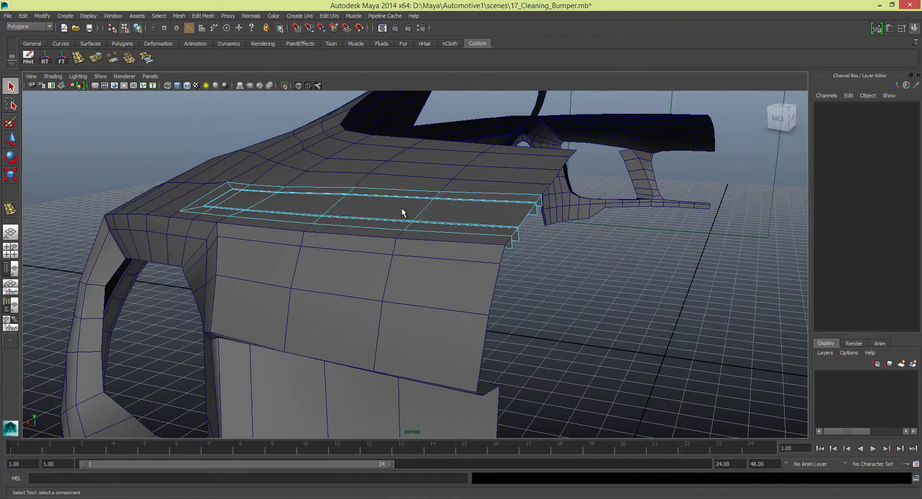
Apply Mesh > Mirror Geometry to the panel and lower polyMirror2's merge threshold to about 0.001
key(F8)
click(178, 16)
click(211, 218)
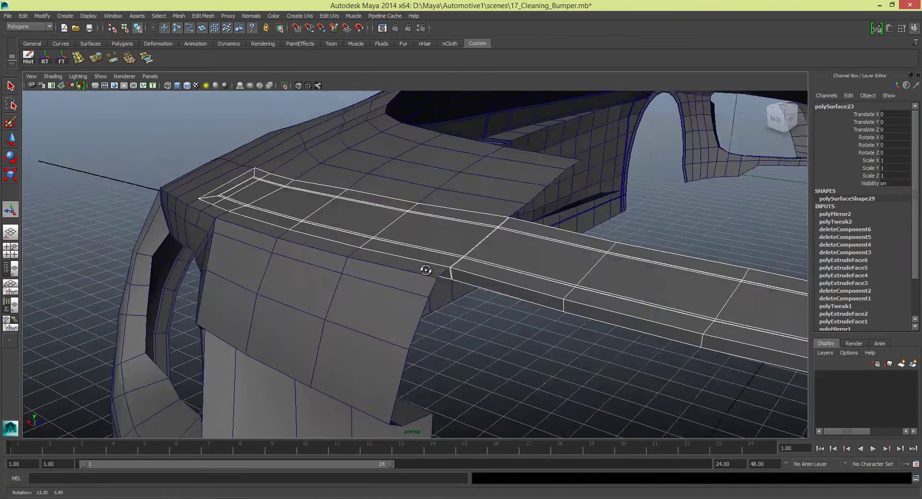
mouse_move(422, 268)
alt+mouse_down()
mouse_move(370, 261)
mouse_move(368, 238)
alt+mouse_up()
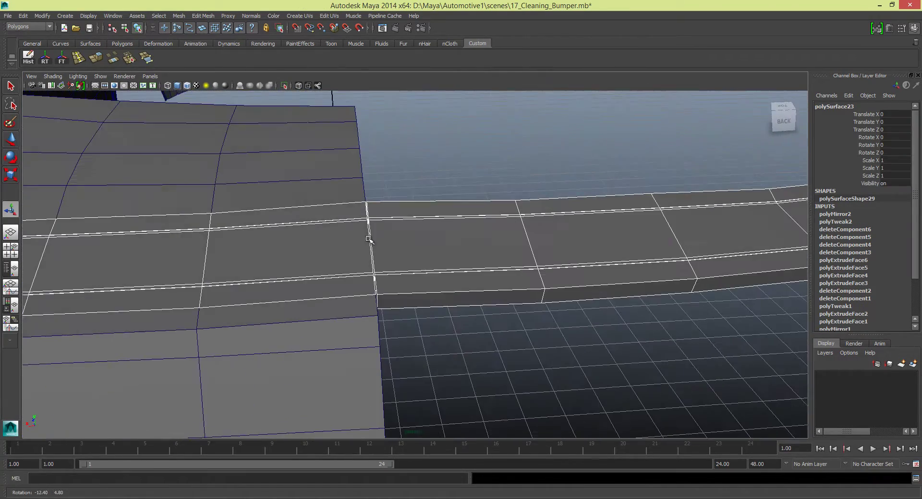
click(848, 215)
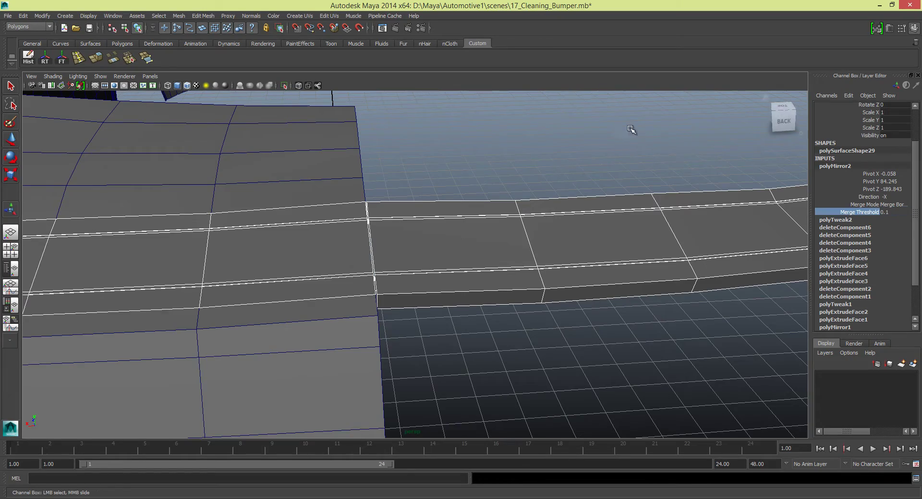
alt+right_drag(624, 127, 387, 144)
mouse_move(387, 144)
alt+mouse_down()
mouse_move(420, 160)
mouse_move(432, 203)
alt+mouse_up()
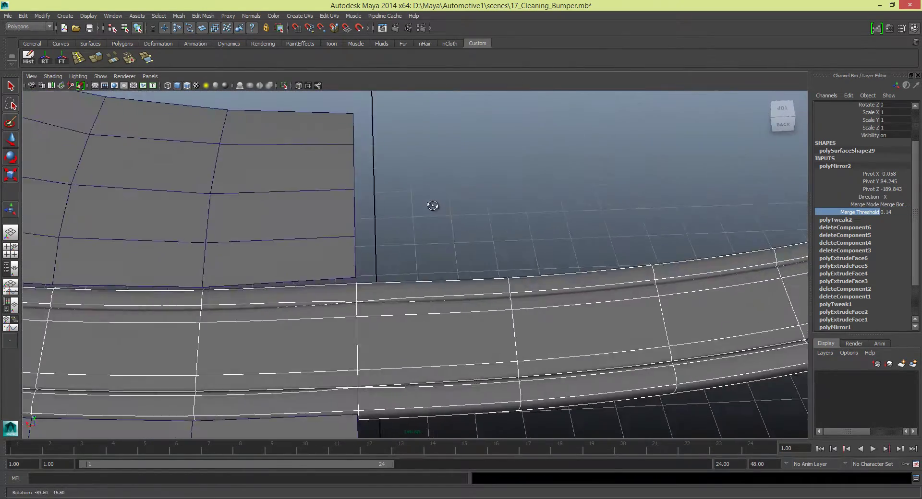
mouse_move(432, 203)
alt+right_down()
mouse_move(427, 247)
mouse_move(882, 231)
alt+right_up()
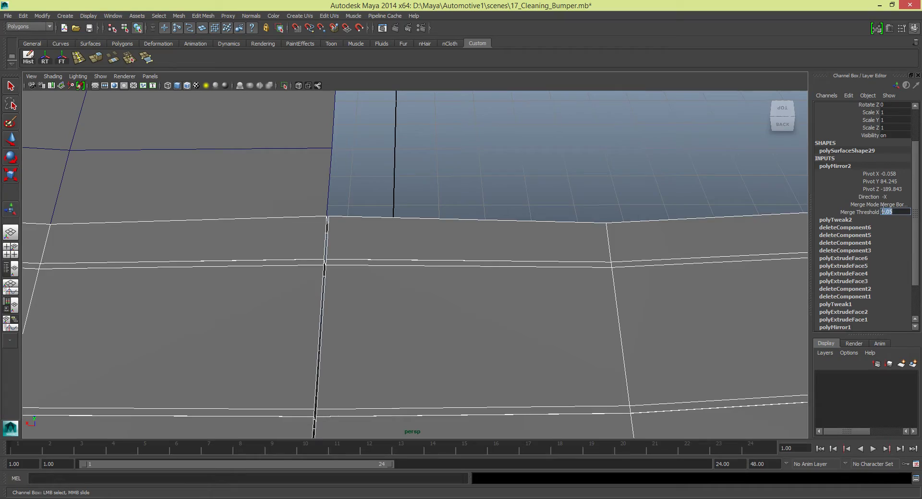
Undo the mirror on the trim panel
key(q)
alt+right_drag(384, 197, 464, 261)
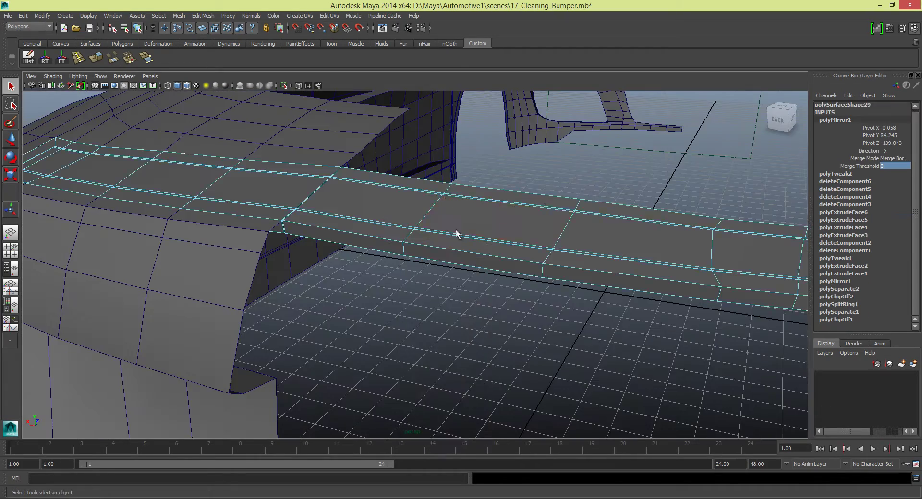
alt+drag(456, 234, 442, 276)
key(ctrl+z)
key(ctrl+z)
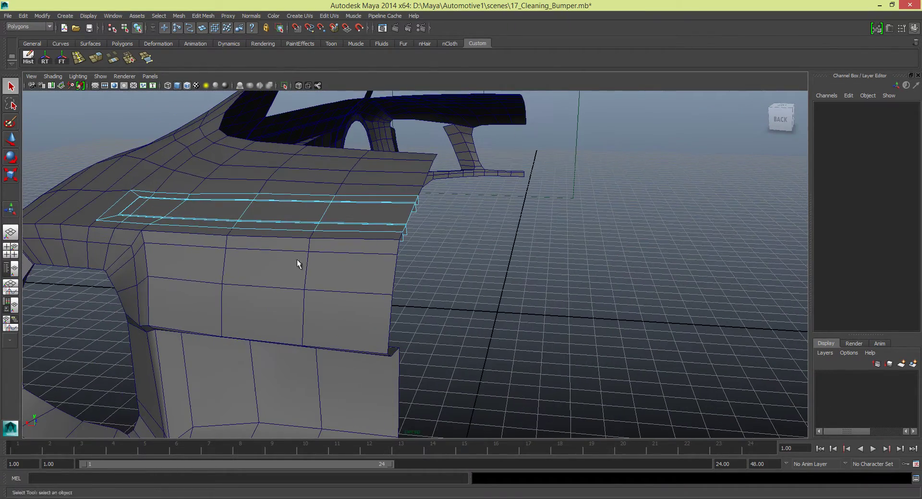
key(space)
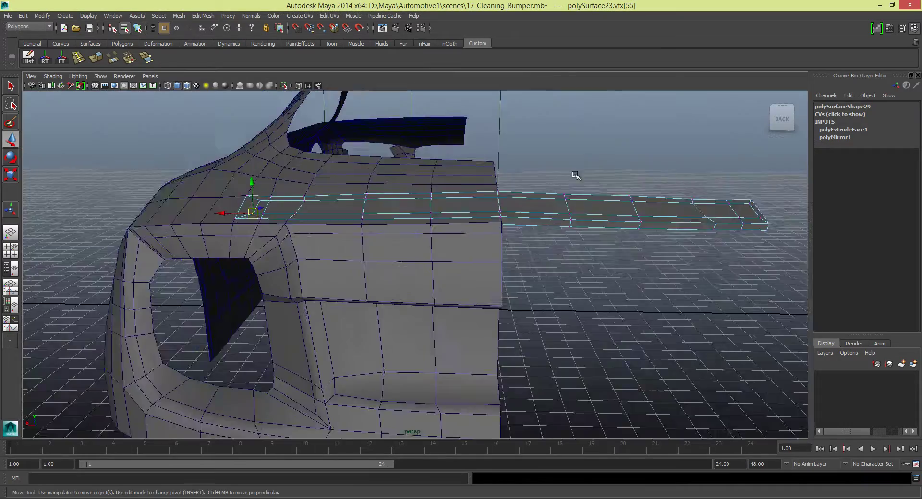
mouse_move(582, 160)
alt+mouse_down()
mouse_move(444, 225)
mouse_move(545, 200)
mouse_move(331, 204)
mouse_move(514, 218)
alt+mouse_up()
key(F8)
Select the strip's faces past the bumper's centre and delete them
key(F11)
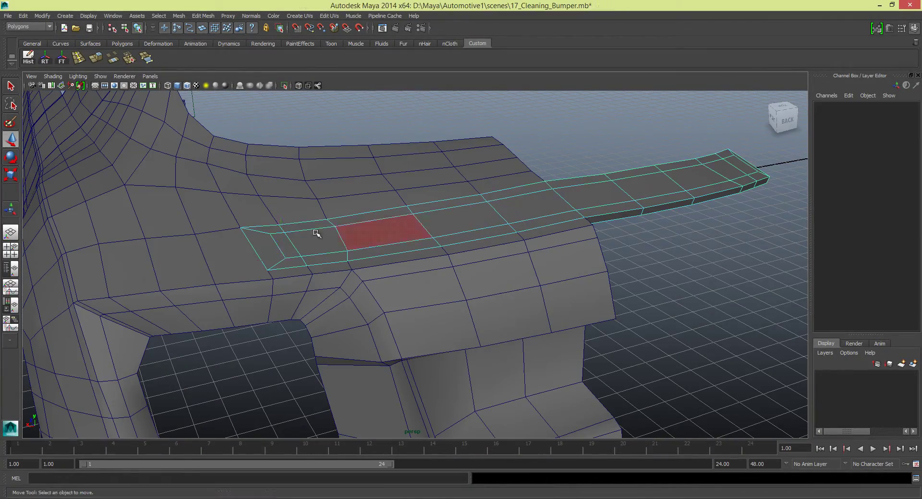
click(307, 243)
shift+click(422, 226)
shift+click(533, 204)
mouse_move(591, 191)
shift+mouse_down()
mouse_move(738, 161)
mouse_move(609, 189)
mouse_move(514, 186)
mouse_move(485, 167)
mouse_move(606, 223)
shift+mouse_up()
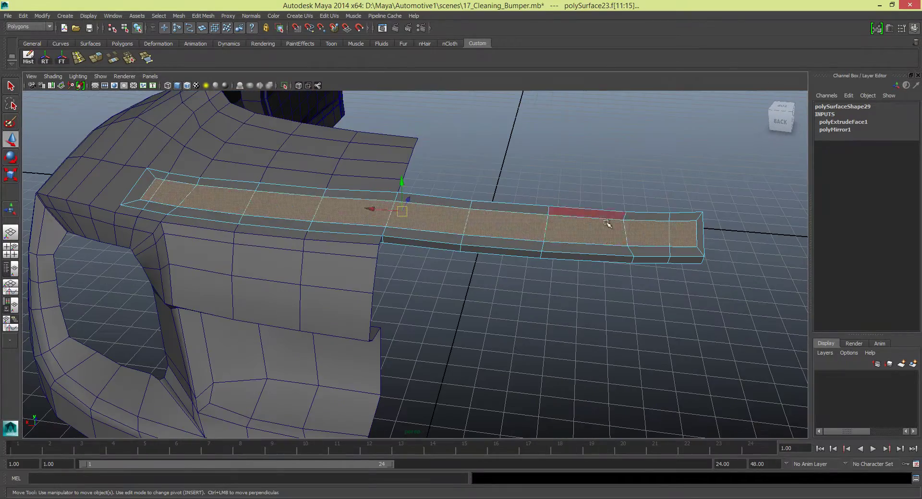
click(606, 223)
alt+right_drag(606, 223, 483, 231)
mouse_move(603, 212)
alt+mouse_down()
mouse_move(619, 212)
mouse_move(432, 253)
alt+mouse_up()
key(space)
key(space)
key(Delete)
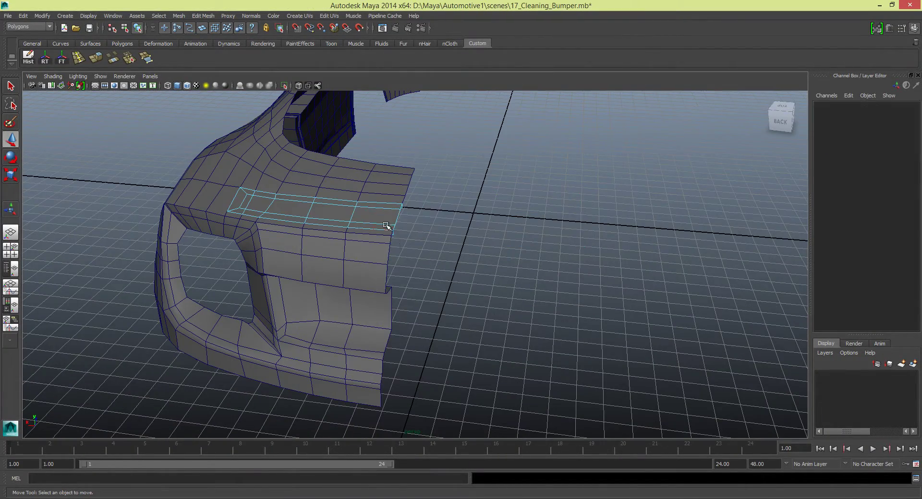
Reapply Mesh > Mirror Geometry to the trimmed panel
click(387, 221)
click(179, 16)
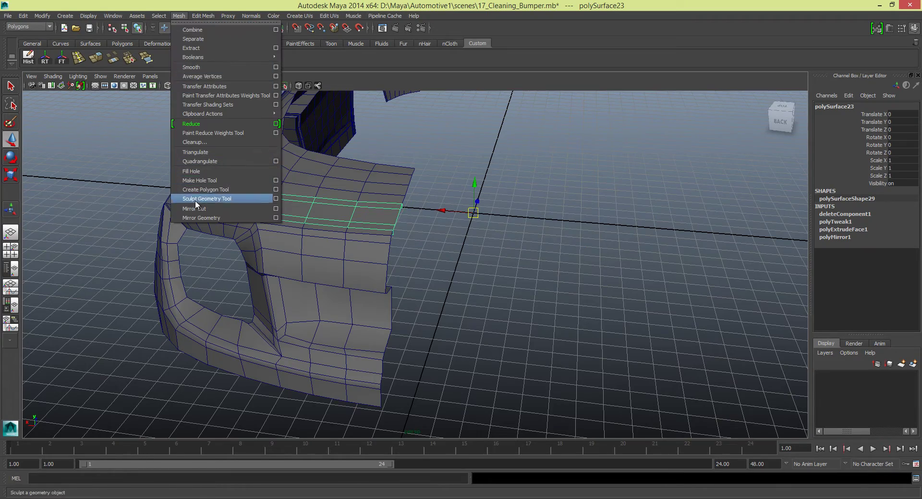
click(196, 218)
key(space)
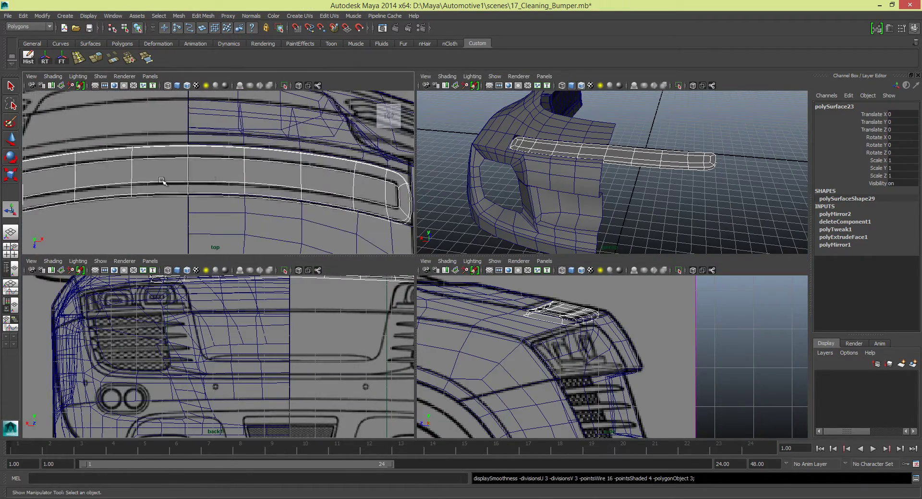
Extrude the panel's top faces and push them along their normal
key(space)
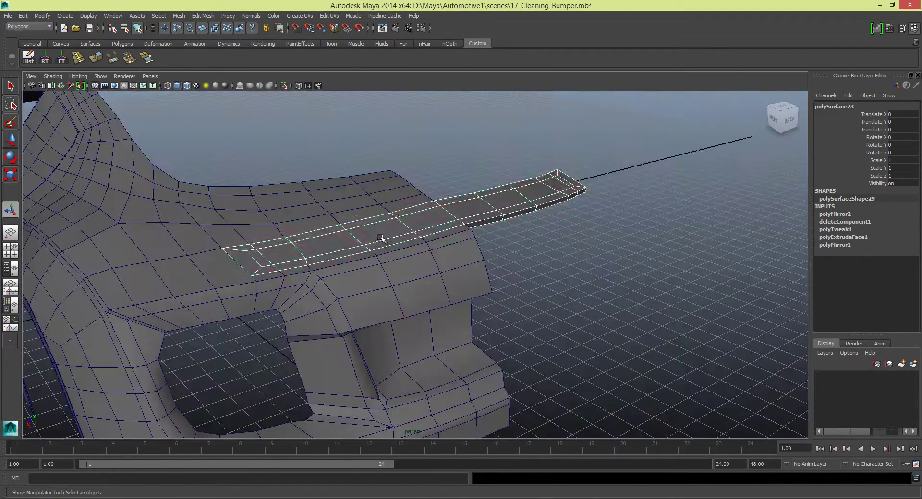
key(F11)
click(340, 243)
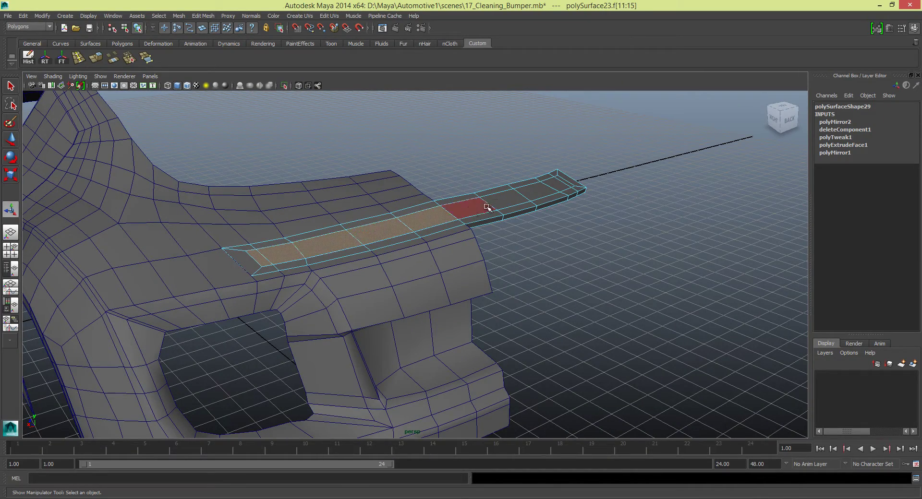
alt+drag(561, 186, 500, 215)
key(ctrl+e)
scroll(432, 206, up, 2)
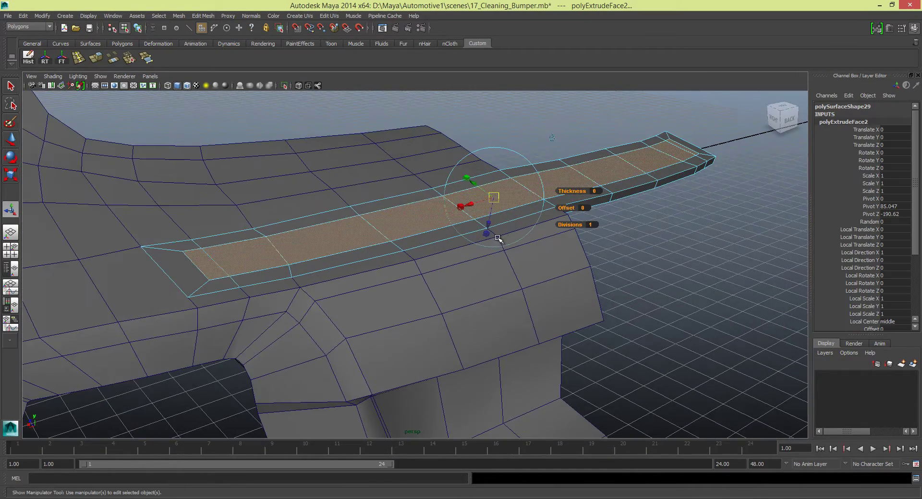
scroll(523, 201, up, 2)
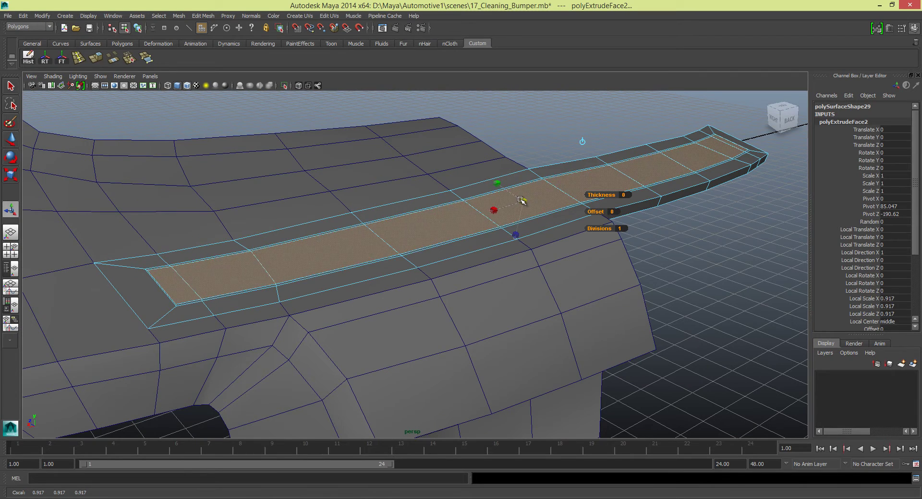
mouse_move(517, 225)
mouse_down()
mouse_move(516, 235)
mouse_move(550, 233)
mouse_move(524, 226)
mouse_up()
Extrude the faces again to deepen the inset, ending at about 0.95 scale
key(ctrl+e)
key(ctrl+e)
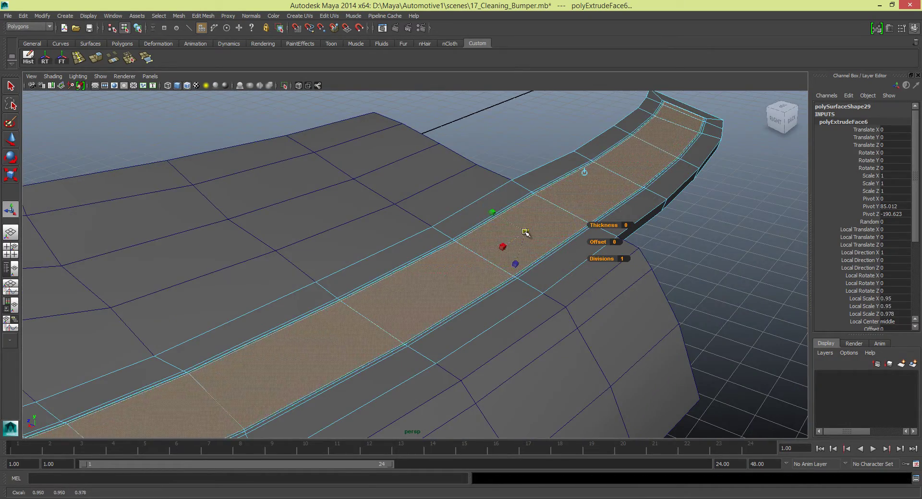
key(1)
mouse_move(526, 233)
alt+mouse_down()
mouse_move(567, 243)
mouse_move(539, 244)
mouse_move(654, 268)
mouse_move(523, 272)
mouse_move(353, 256)
mouse_move(605, 230)
alt+mouse_up()
key(F8)
Insert an edge loop across the trim panel, then undo the misplaced loop
click(523, 272)
shift+right_drag(605, 231, 608, 230)
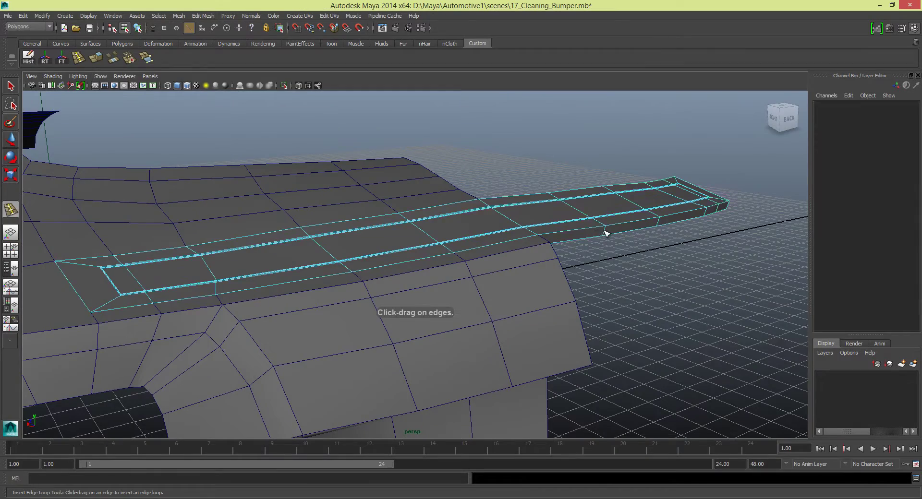
click(608, 231)
mouse_move(601, 230)
alt+mouse_down()
mouse_move(232, 226)
mouse_move(464, 238)
alt+mouse_up()
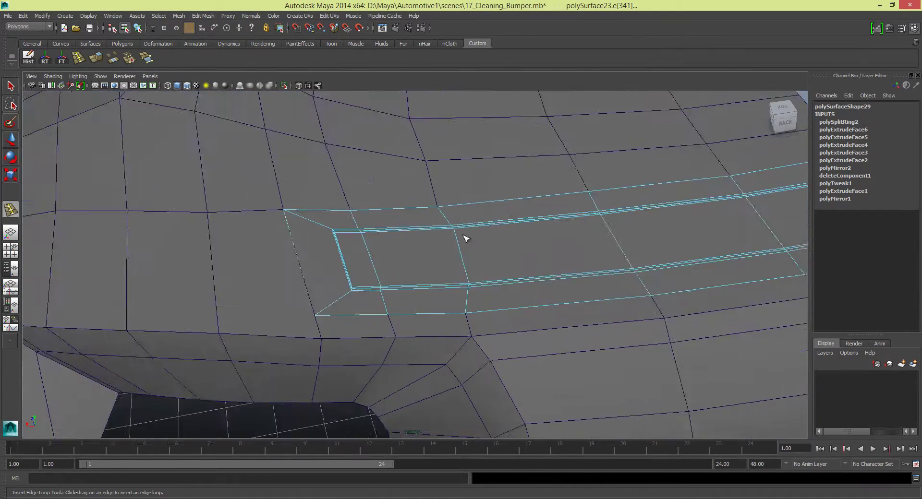
scroll(265, 200, up, 3)
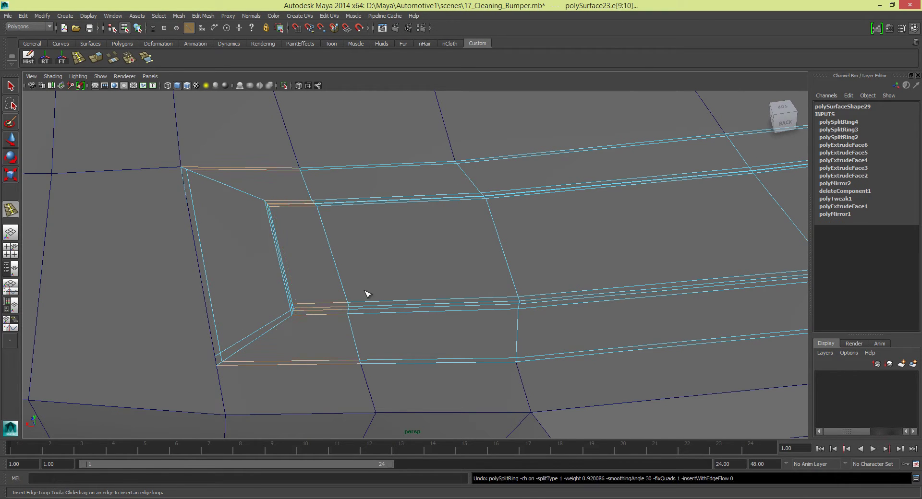
key(ctrl+z)
Check the smoothed preview and add another support loop near the panel end
mouse_move(363, 301)
alt+mouse_down()
mouse_move(360, 261)
mouse_move(438, 266)
mouse_move(446, 220)
mouse_move(412, 216)
mouse_move(405, 274)
mouse_move(340, 233)
mouse_move(267, 220)
mouse_move(267, 253)
mouse_move(317, 236)
mouse_move(278, 285)
mouse_move(304, 273)
mouse_move(238, 289)
mouse_move(286, 301)
alt+mouse_up()
key(3)
key(1)
click(231, 291)
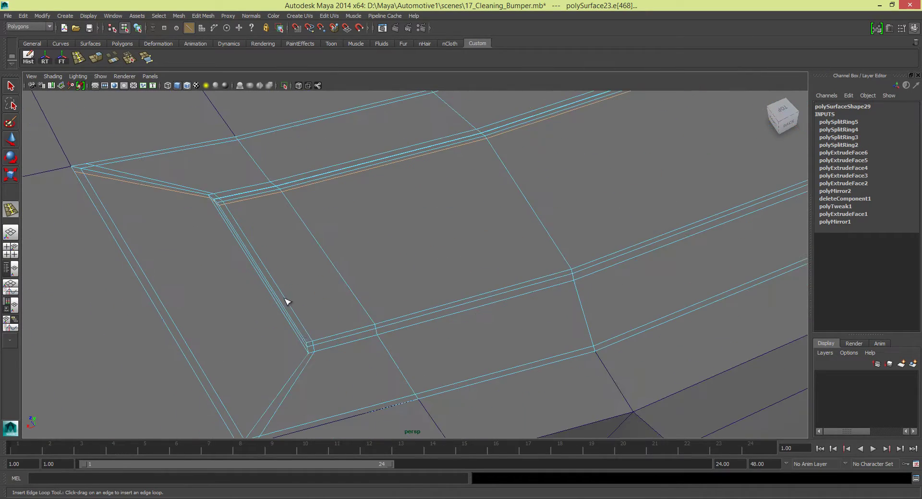
mouse_move(302, 352)
alt+mouse_down()
mouse_move(303, 222)
mouse_move(462, 254)
mouse_move(329, 232)
mouse_move(445, 232)
mouse_move(270, 157)
mouse_move(405, 243)
mouse_move(427, 220)
alt+mouse_up()
key(q)
key(F8)
click(401, 218)
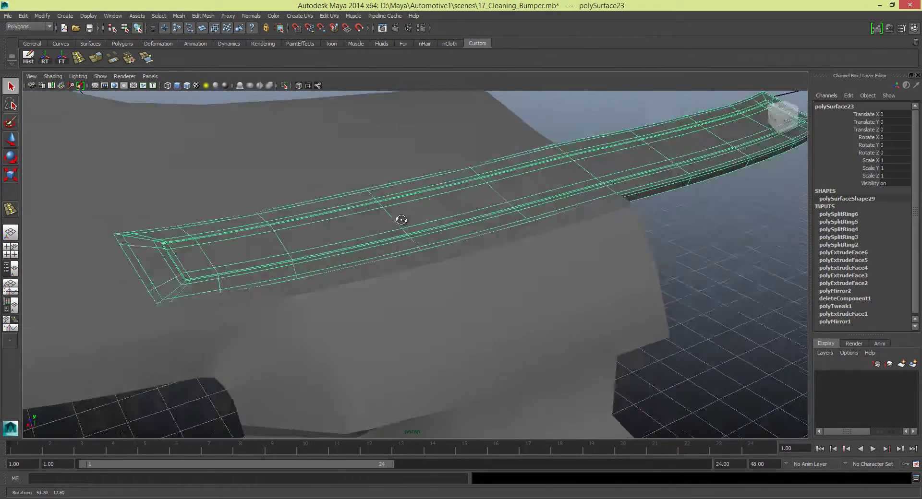
key(alt+Tab)
key(alt+Tab)
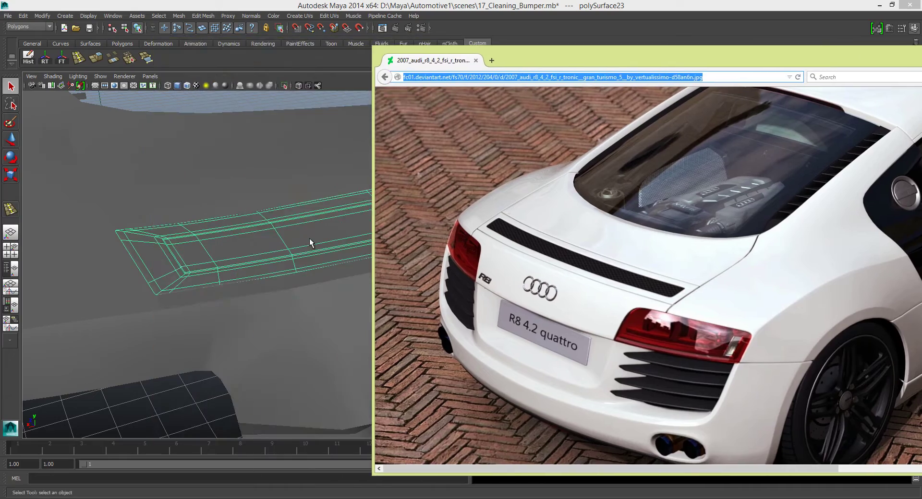
mouse_move(317, 240)
alt+mouse_down()
mouse_move(531, 257)
mouse_move(448, 252)
alt+mouse_up()
key(alt+Tab)
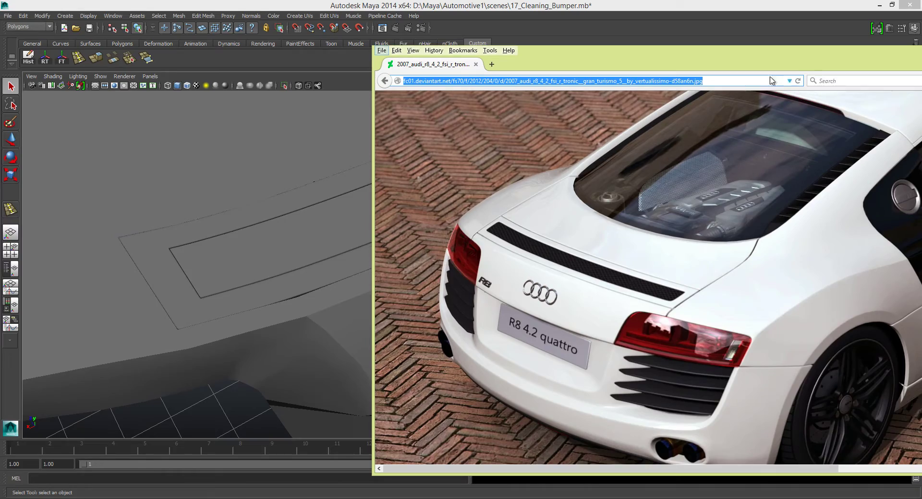
key(alt+Tab)
click(377, 220)
alt+middle_drag(377, 220, 454, 284)
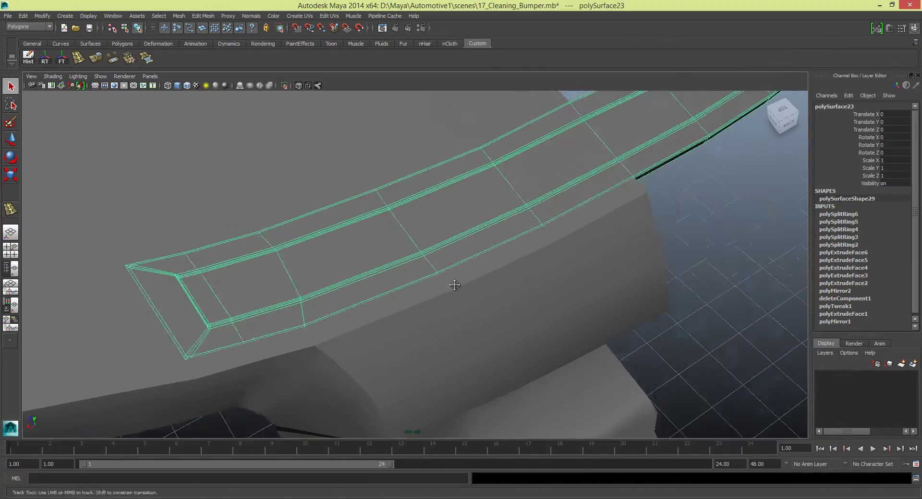
alt+drag(454, 285, 448, 216)
right_drag(496, 223, 574, 248)
mouse_move(735, 225)
mouse_down()
mouse_move(560, 287)
mouse_move(378, 253)
mouse_up()
key(Delete)
right_drag(379, 253, 383, 229)
alt+drag(382, 229, 237, 189)
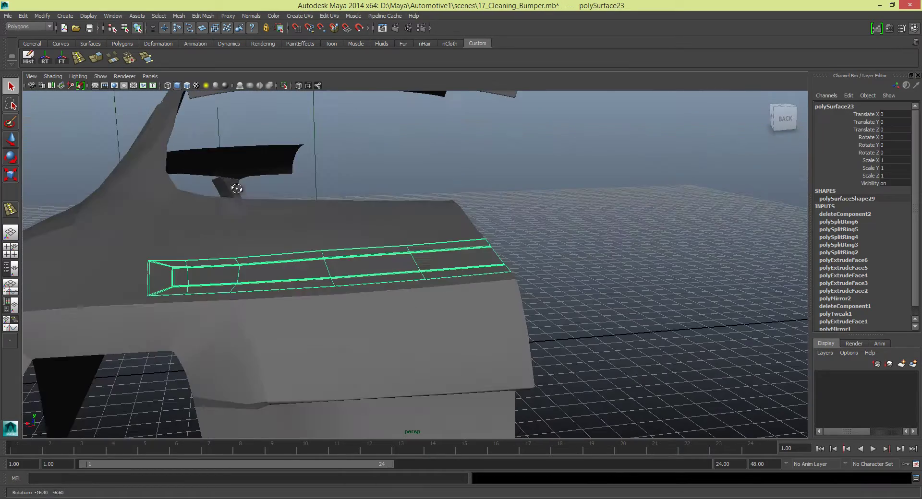
key(ctrl+z)
key(ctrl+z)
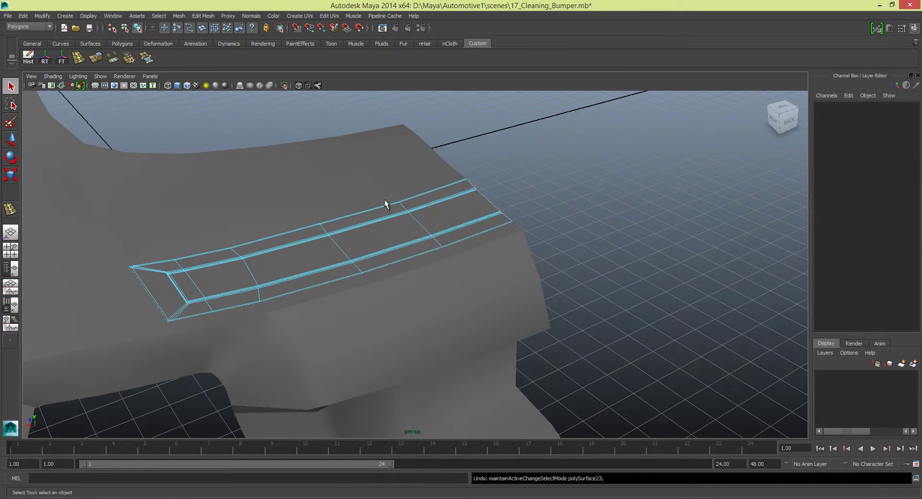
key(ctrl+z)
key(ctrl+z)
key(ctrl+z)
key(ctrl+z)
key(ctrl+z)
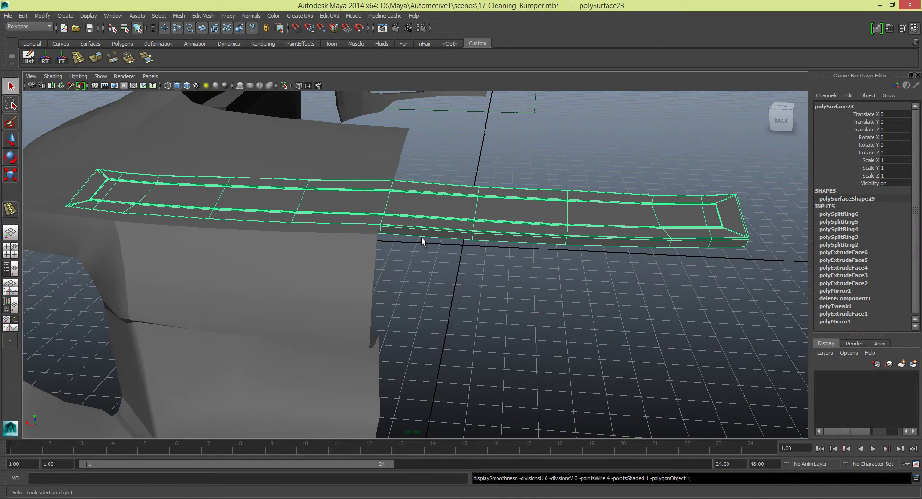
key(ctrl+z)
key(ctrl+z)
key(ctrl+z)
key(ctrl+z)
alt+drag(434, 294, 592, 287)
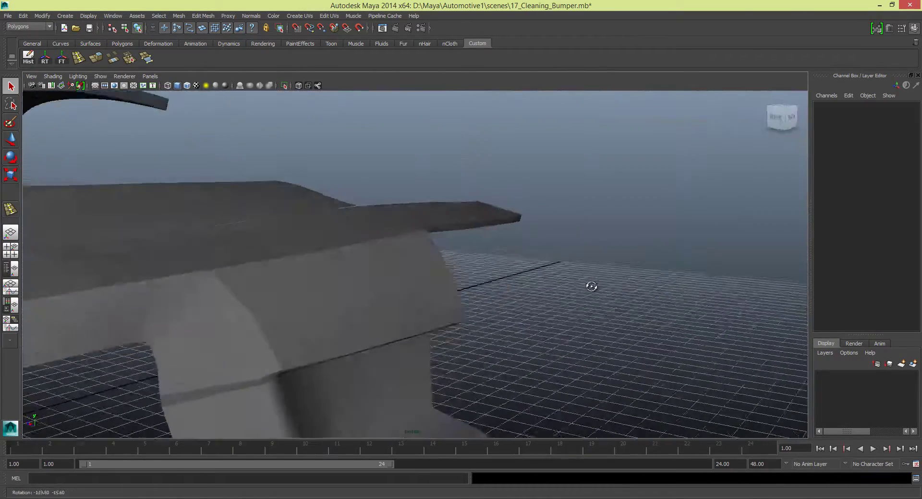
key(ctrl+z)
key(ctrl+z)
key(ctrl+z)
key(ctrl+z)
key(ctrl+z)
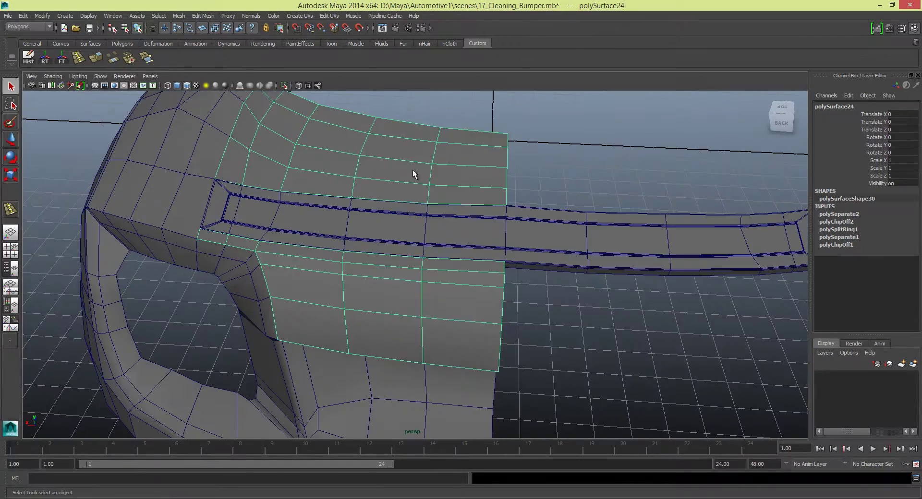
key(ctrl+z)
Extract the upper deck faces from the bumper body into a separate piece
key(ctrl+z)
key(ctrl+z)
alt+drag(671, 247, 530, 196)
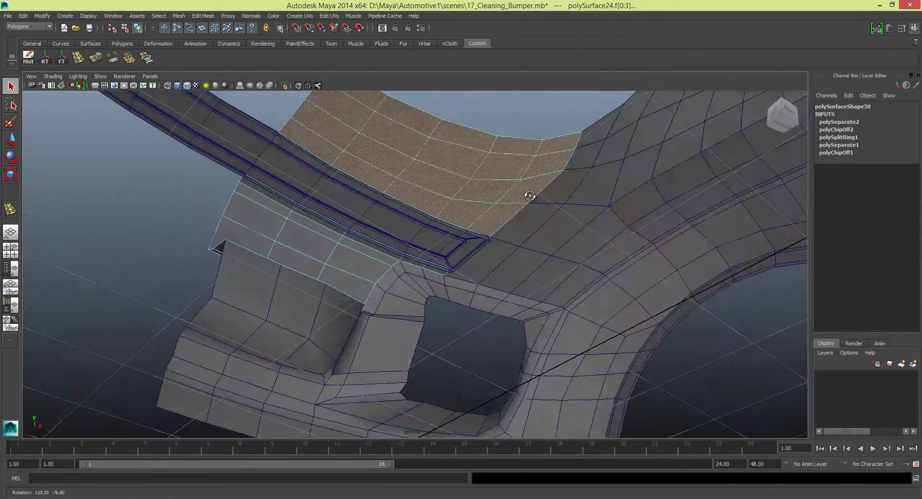
key(ctrl+z)
click(198, 16)
click(191, 47)
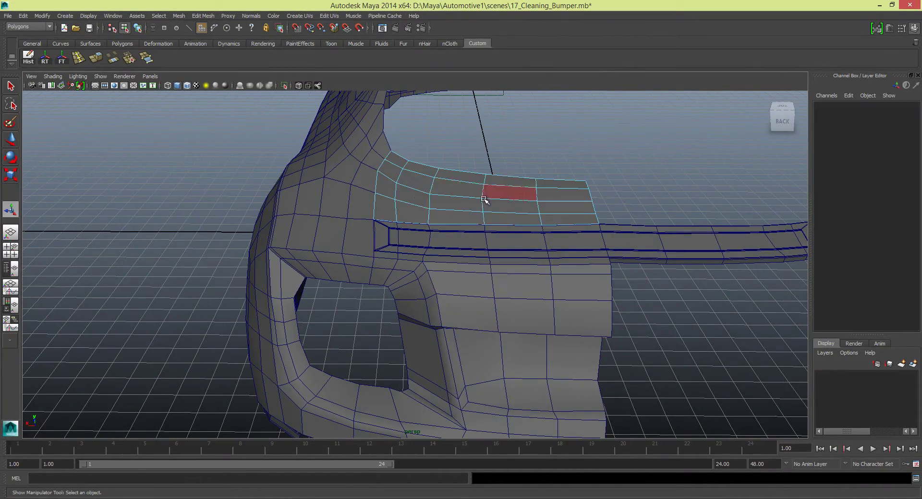
key(ctrl+z)
key(ctrl+z)
key(ctrl+z)
key(ctrl+z)
key(ctrl+z)
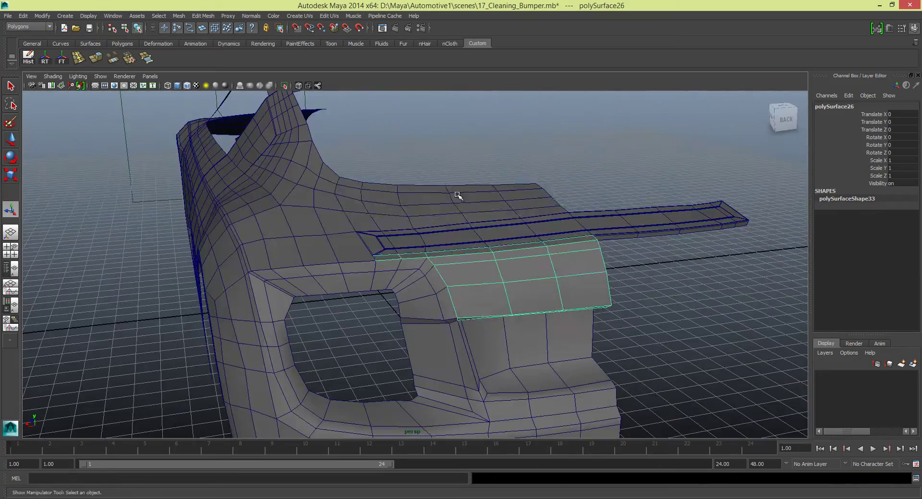
key(ctrl+z)
key(ctrl+z)
Extrude all of the patch's faces downward to give it a lip of depth
mouse_move(388, 222)
alt+mouse_down()
mouse_move(329, 190)
mouse_move(366, 177)
mouse_move(300, 259)
mouse_move(441, 255)
mouse_move(354, 206)
mouse_move(386, 199)
alt+mouse_up()
key(f)
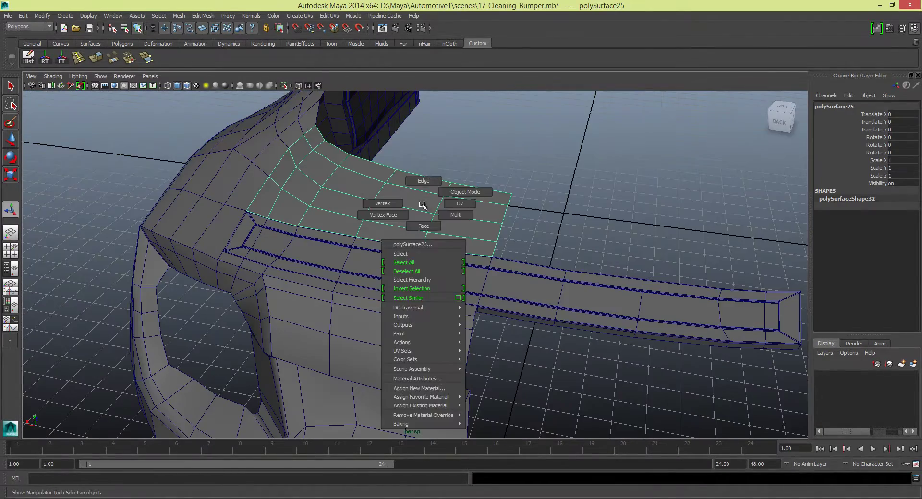
right_drag(413, 204, 417, 221)
mouse_move(417, 222)
alt+mouse_down()
mouse_move(243, 131)
mouse_move(397, 204)
mouse_move(359, 117)
mouse_move(359, 149)
alt+mouse_up()
key(ctrl+e)
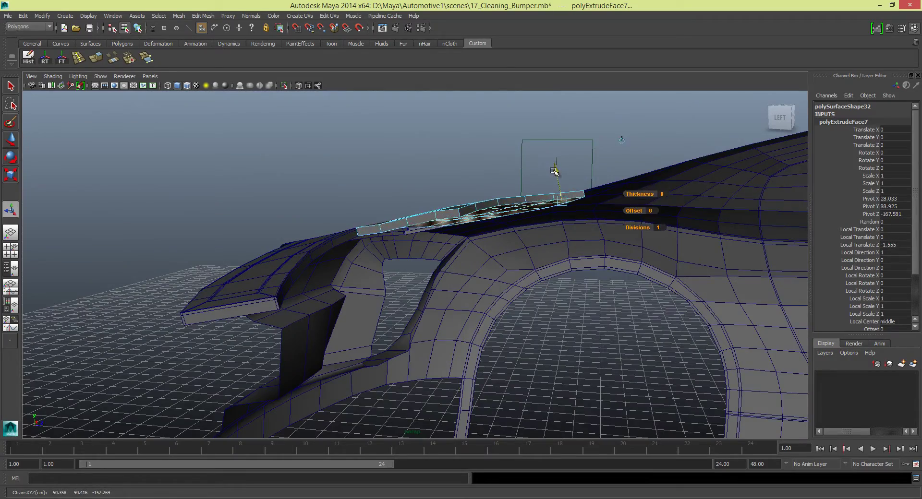
alt+drag(553, 164, 519, 173)
click(519, 173)
Insert an edge loop across the upper deck patch
mouse_move(450, 252)
alt+mouse_down()
mouse_move(557, 251)
mouse_move(311, 169)
alt+mouse_up()
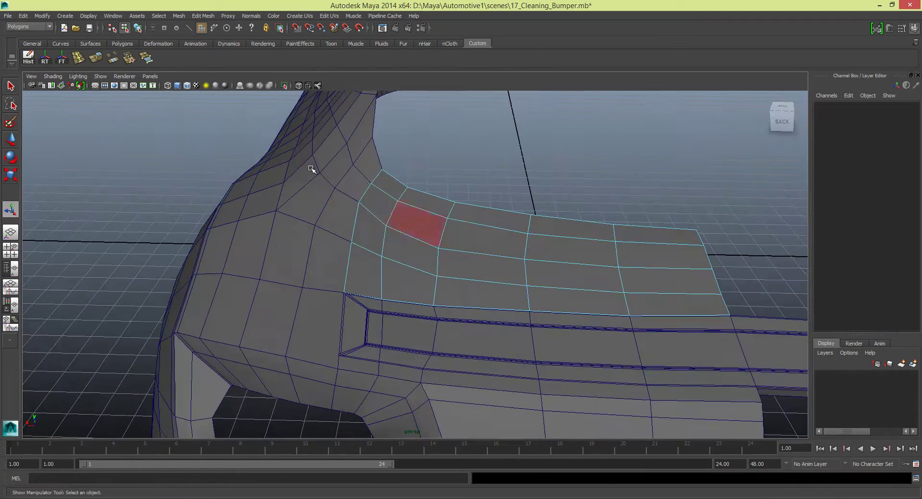
click(85, 57)
drag(364, 209, 365, 210)
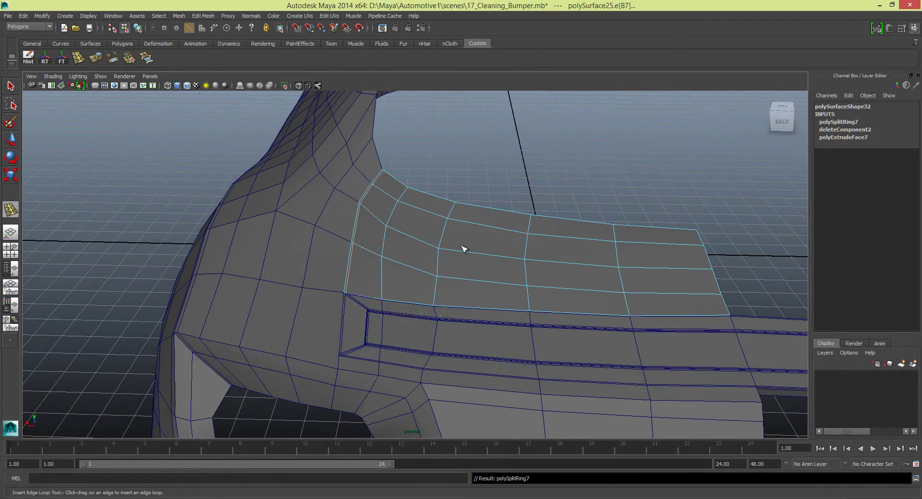
mouse_move(463, 249)
alt+mouse_down()
mouse_move(463, 309)
mouse_move(514, 266)
mouse_move(576, 245)
mouse_move(502, 242)
alt+mouse_up()
scroll(502, 243, up, 3)
Preview the model smoothed and select the upper deck patch
key(q)
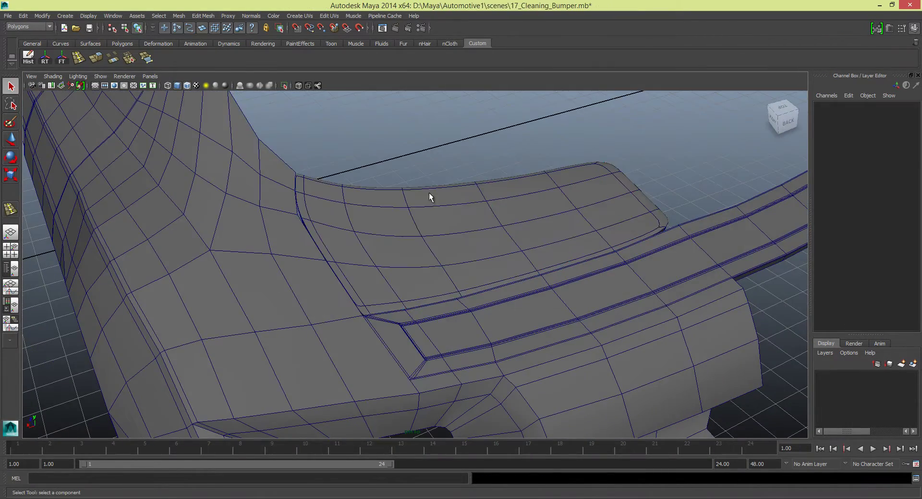
key(F8)
alt+drag(428, 197, 162, 83)
key(3)
click(588, 317)
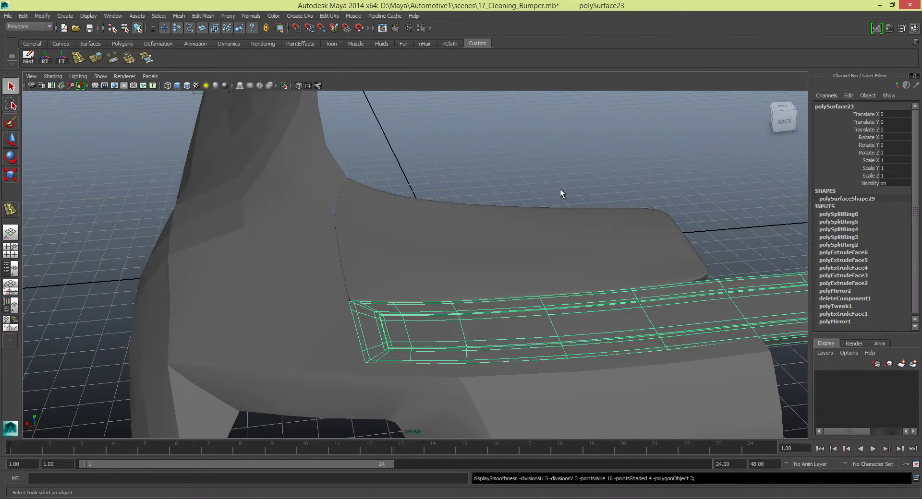
mouse_move(559, 193)
alt+mouse_down()
mouse_move(527, 301)
mouse_move(599, 319)
mouse_move(485, 254)
mouse_move(508, 259)
mouse_move(43, 109)
alt+mouse_up()
click(485, 255)
Delete the unwanted faces along the patch's extruded side
alt+drag(493, 274, 381, 307)
key(F11)
click(378, 310)
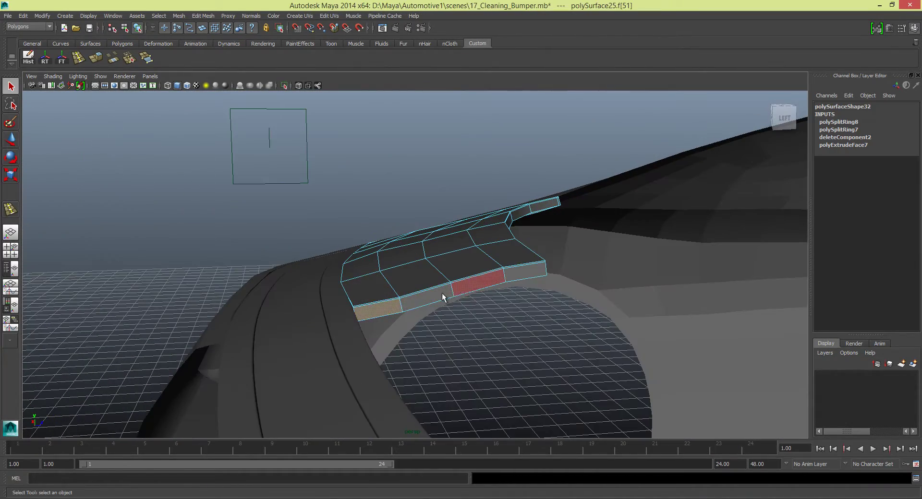
click(495, 284)
mouse_move(496, 284)
alt+mouse_down()
mouse_move(494, 257)
mouse_move(304, 259)
mouse_move(254, 272)
mouse_move(279, 256)
mouse_move(369, 246)
alt+mouse_up()
key(Delete)
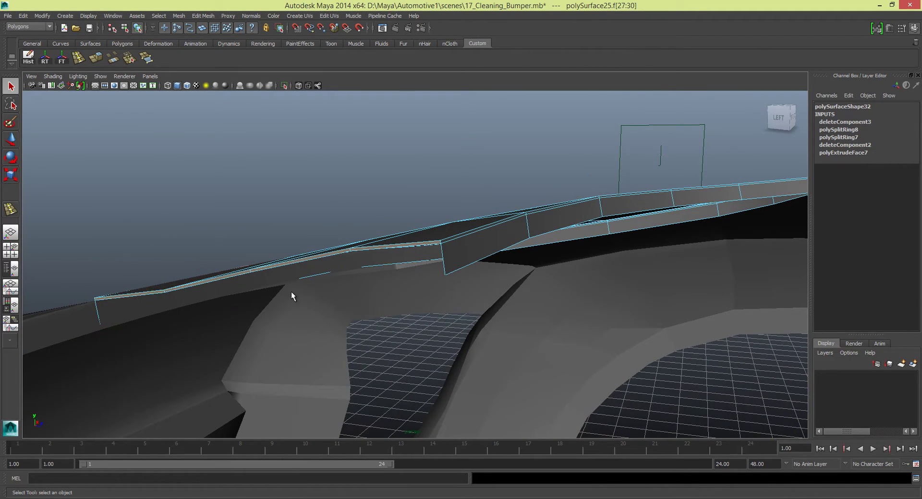
Return the patch to object mode and review the whole car
click(291, 293)
alt+drag(379, 275, 484, 222)
right_drag(484, 222, 546, 222)
mouse_move(546, 222)
alt+mouse_down()
mouse_move(583, 237)
mouse_move(547, 223)
mouse_move(437, 257)
mouse_move(267, 179)
mouse_move(448, 232)
alt+mouse_up()
click(267, 179)
Turn off the wireframe and frame the view on the trim panel and deck patch
alt+drag(377, 179, 362, 166)
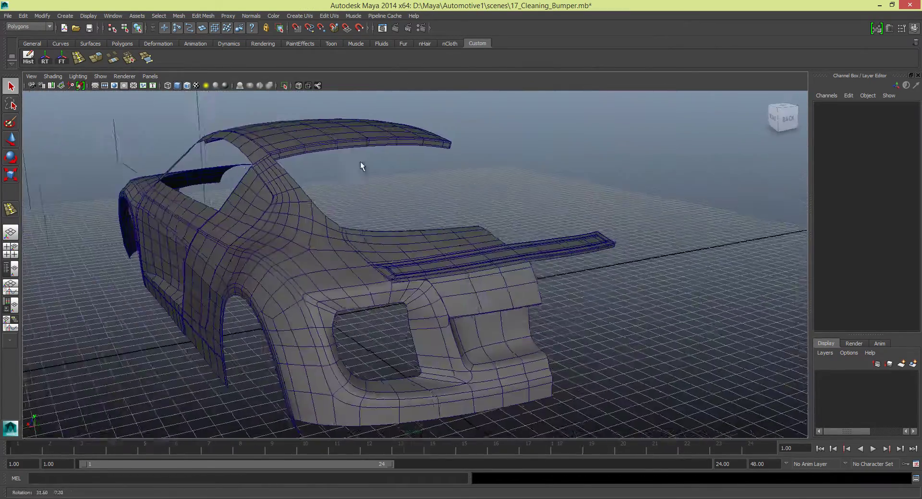
click(186, 86)
click(450, 247)
key(f)
mouse_move(481, 257)
alt+mouse_down()
mouse_move(403, 280)
mouse_move(460, 278)
mouse_move(442, 245)
alt+mouse_up()
mouse_move(422, 178)
alt+mouse_down()
mouse_move(336, 261)
mouse_move(519, 206)
mouse_move(451, 232)
mouse_move(517, 242)
mouse_move(449, 212)
alt+mouse_up()
scroll(338, 263, down, 5)
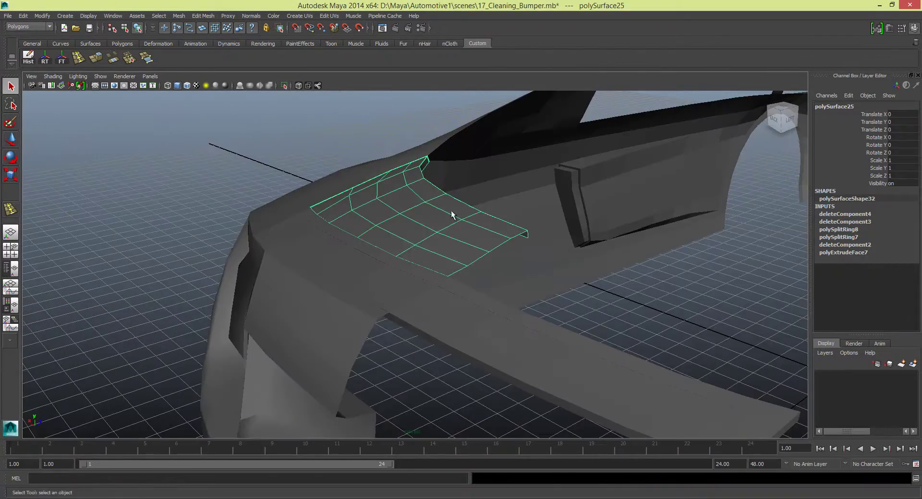
shift+right_drag(449, 212, 299, 198)
Add two edge loops across the upper deck patch
alt+drag(299, 198, 496, 154)
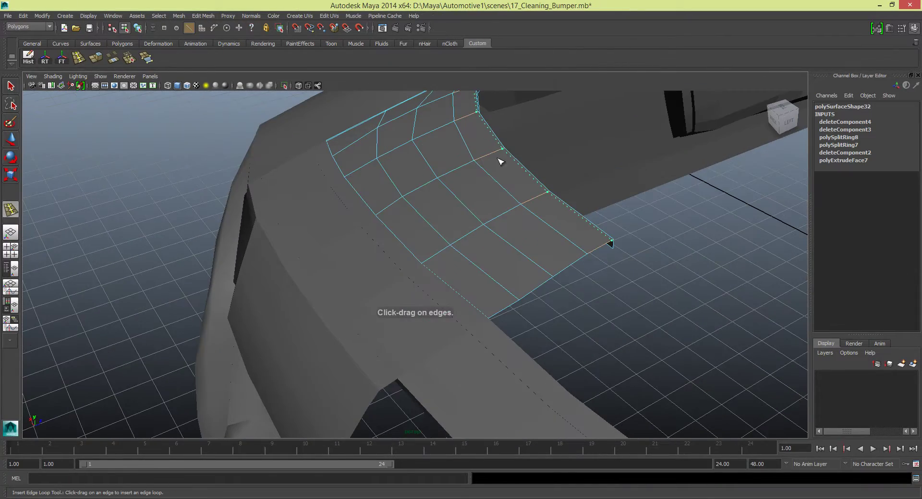
click(501, 162)
click(425, 264)
key(q)
mouse_move(445, 261)
alt+mouse_down()
mouse_move(446, 199)
mouse_move(344, 197)
alt+mouse_up()
alt+right_drag(343, 197, 344, 197)
Review the trim panel and upper deck patch from several angles
key(F8)
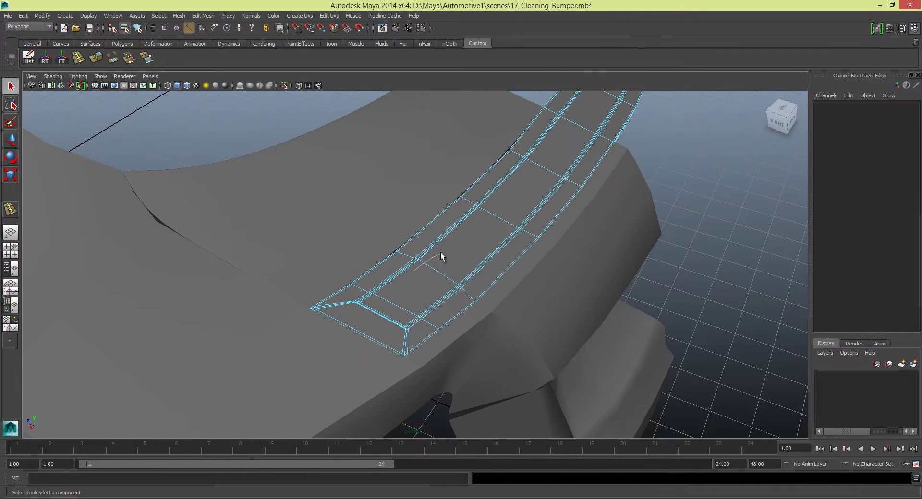
key(F8)
mouse_move(433, 260)
alt+mouse_down()
mouse_move(304, 258)
mouse_move(257, 168)
mouse_move(366, 178)
mouse_move(416, 209)
mouse_move(338, 183)
alt+mouse_up()
click(346, 186)
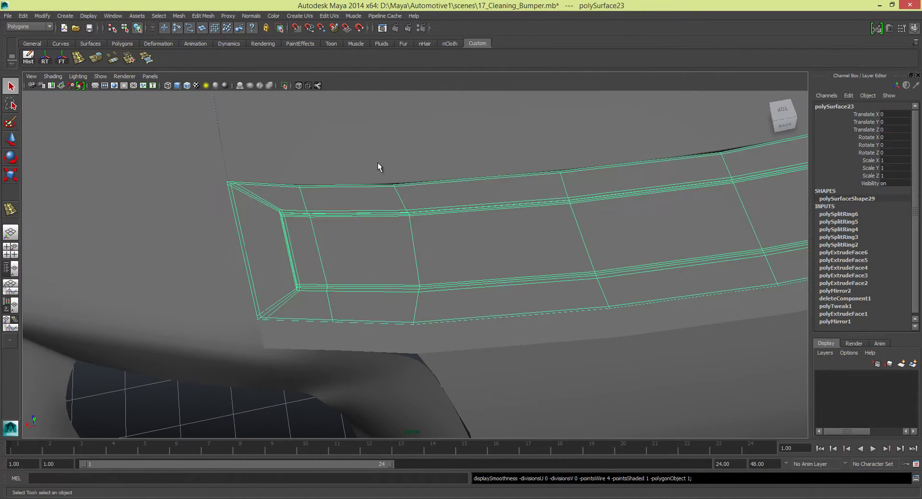
mouse_move(377, 162)
alt+mouse_down()
mouse_move(335, 146)
mouse_move(485, 142)
alt+mouse_up()
click(486, 142)
alt+drag(192, 87, 389, 204)
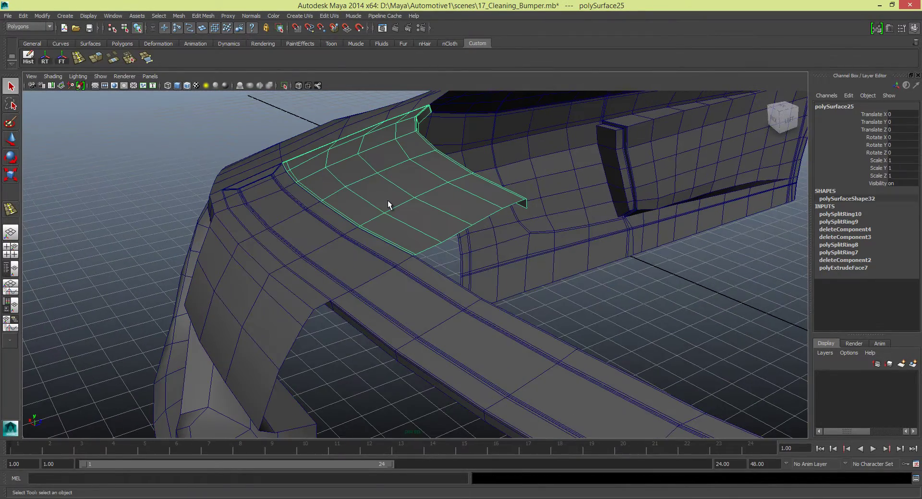
Save the bumper scene as 17_Cleaning_Bumper.mb
mouse_move(218, 159)
alt+mouse_down()
mouse_move(432, 249)
mouse_move(506, 231)
mouse_move(543, 247)
alt+mouse_up()
click(542, 247)
alt+right_drag(543, 246, 559, 281)
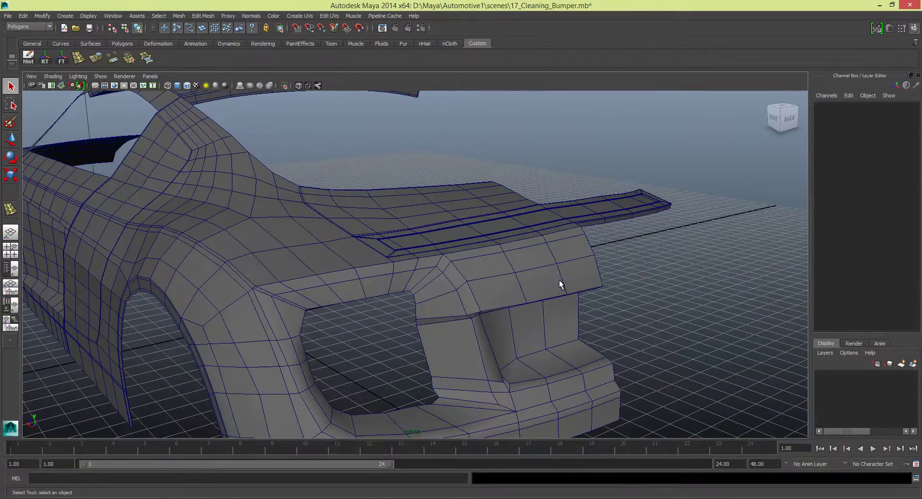
mouse_move(502, 262)
alt+mouse_down()
mouse_move(483, 257)
mouse_move(498, 284)
alt+mouse_up()
key(ctrl+s)
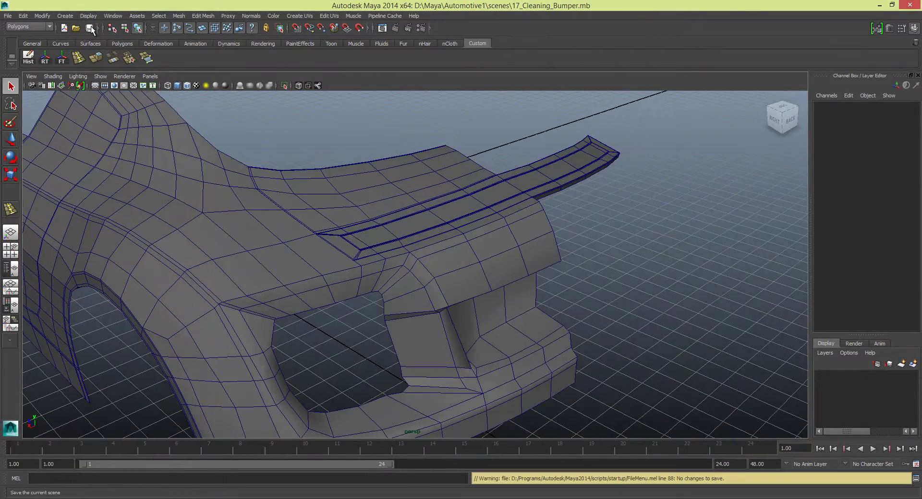